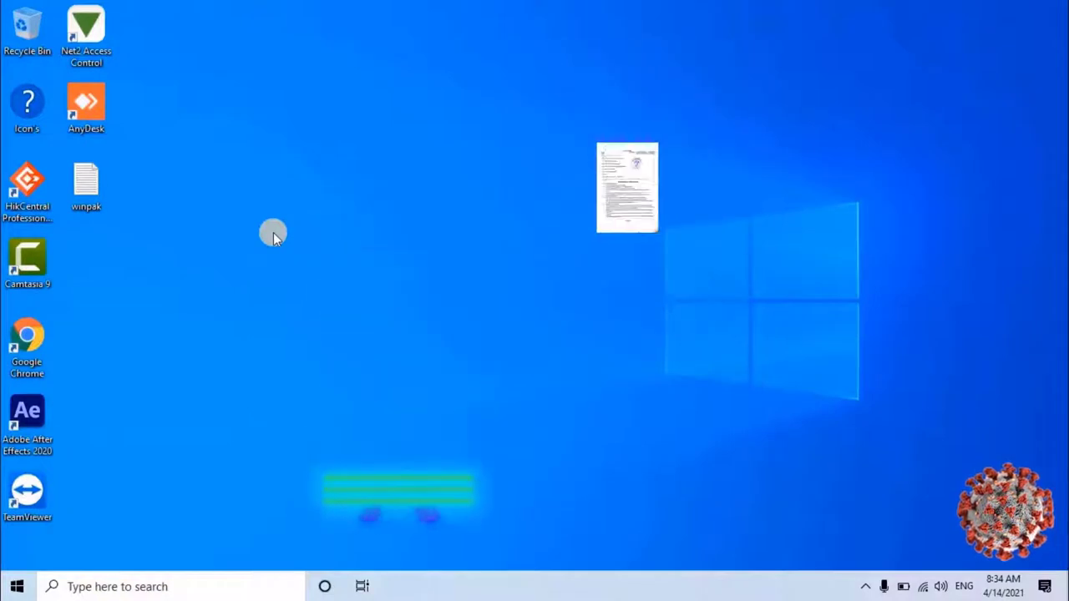
Refresh the Windows desktop and launch Google Chrome in a maximized window
{"action": "right_click", "coordinate": [273, 232]}
{"action": "left_click", "coordinate": [296, 279]}
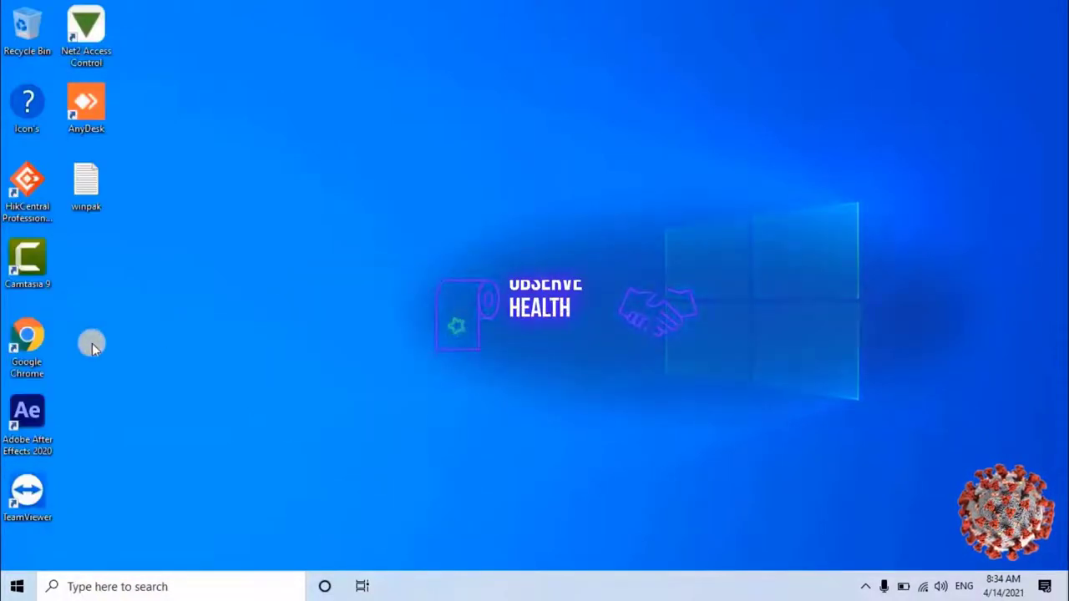
{"action": "double_click", "coordinate": [35, 341]}
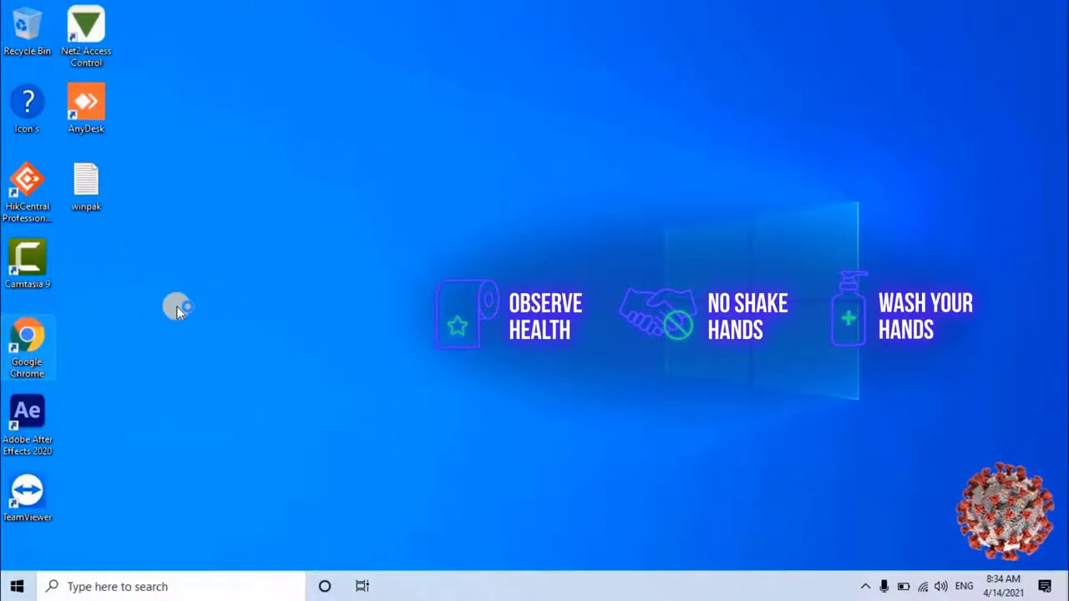
{"action": "left_click", "coordinate": [720, 106]}
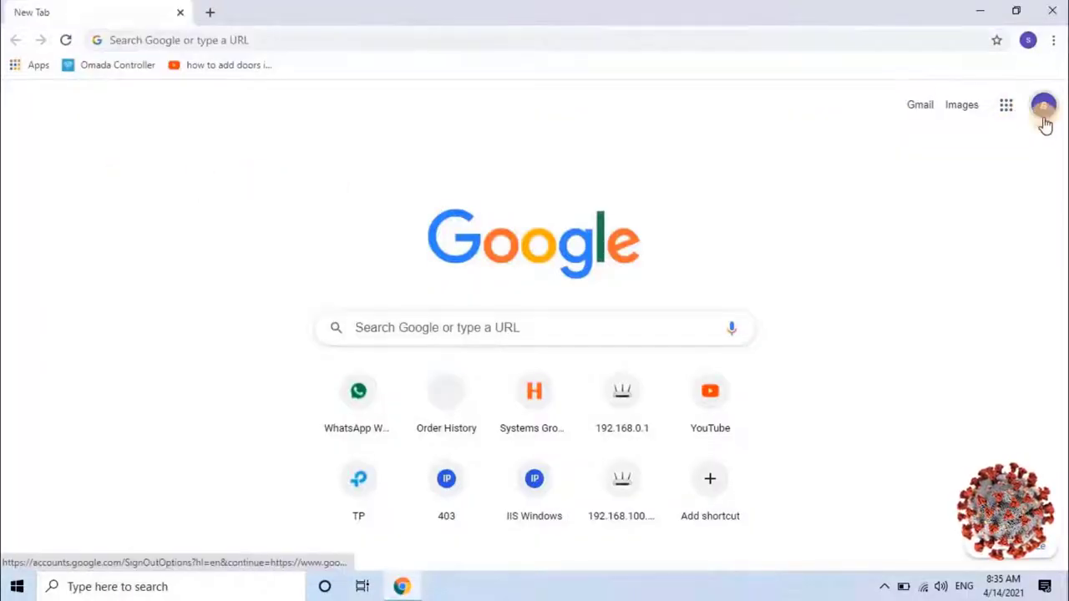
Switch Chrome to the second Google account and open the Hamad Medical Corporation MyHealth invitation email
{"action": "left_click", "coordinate": [1044, 106]}
{"action": "left_click", "coordinate": [868, 344]}
{"action": "left_click", "coordinate": [913, 87]}
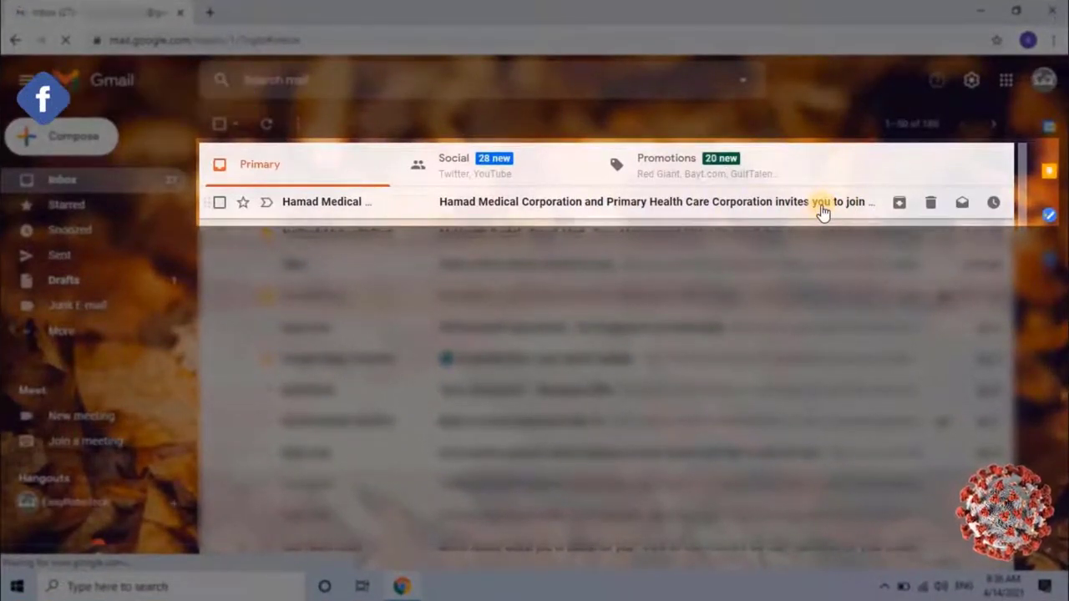
{"action": "left_click", "coordinate": [821, 204]}
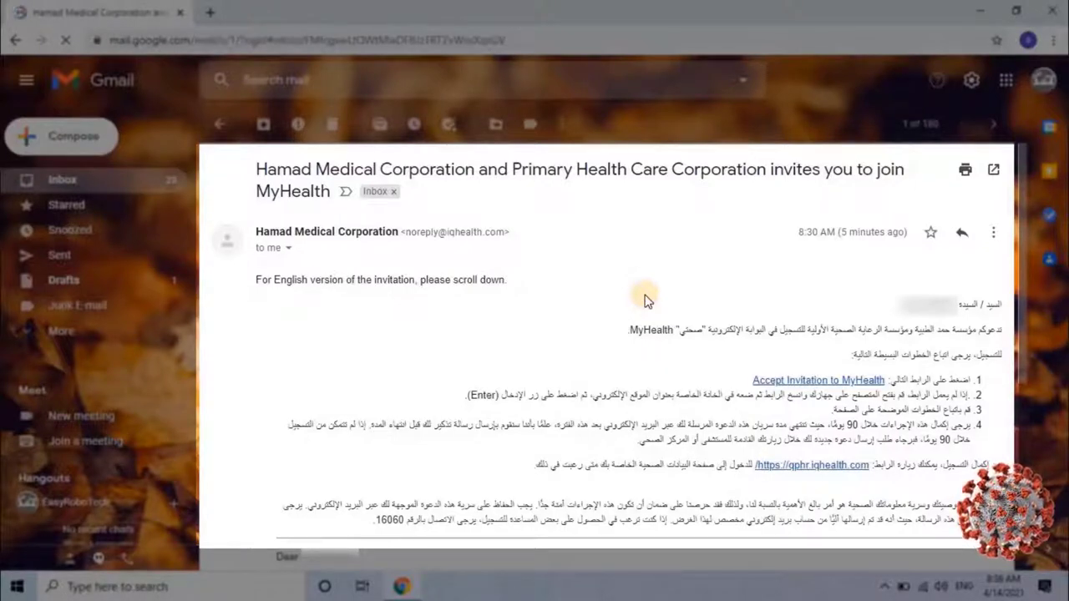
Scroll the invitation past the Arabic text to the English section with its numbered steps
{"action": "scroll", "coordinate": [644, 299], "scroll_direction": "down", "scroll_amount": 1}
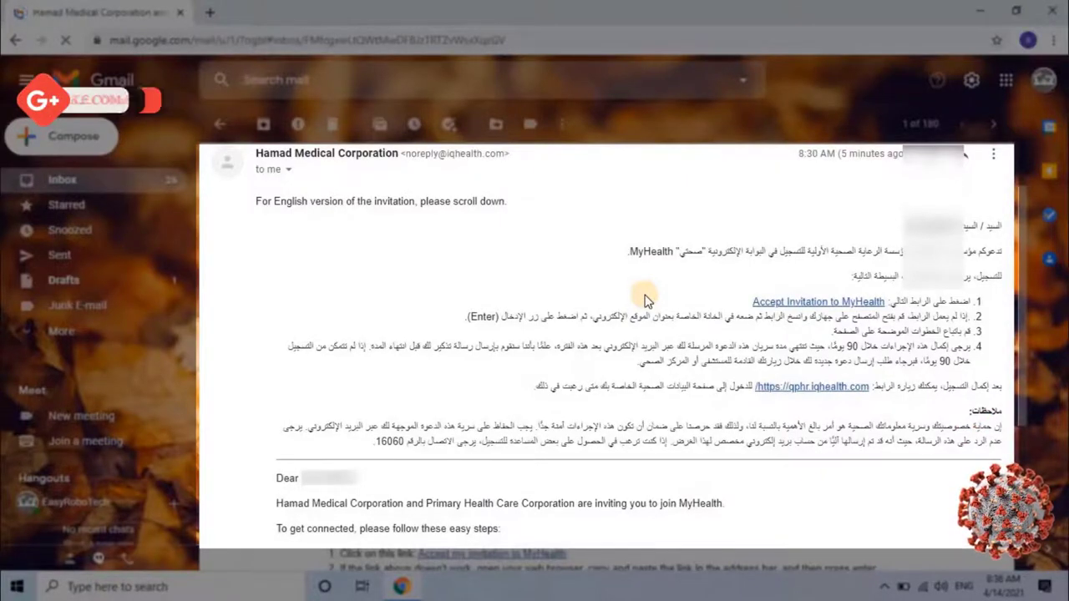
{"action": "scroll", "coordinate": [601, 294], "scroll_direction": "down", "scroll_amount": 3}
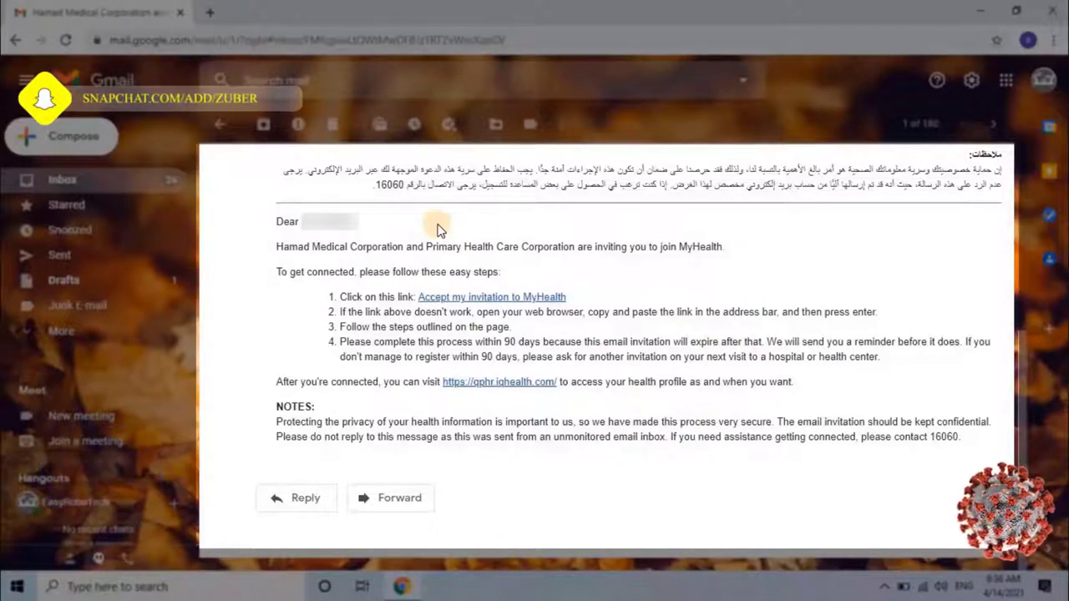
Follow the 'Accept my invitation to MyHealth' link to the Welcome page in a new tab
{"action": "left_click", "coordinate": [539, 299]}
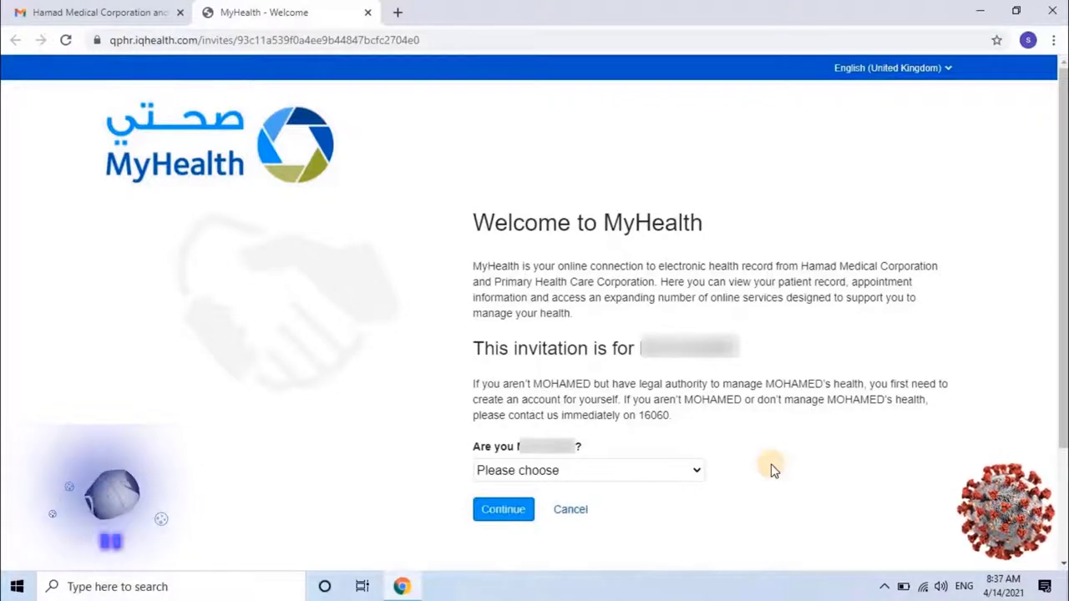
{"action": "scroll", "coordinate": [773, 470], "scroll_direction": "down", "scroll_amount": 2}
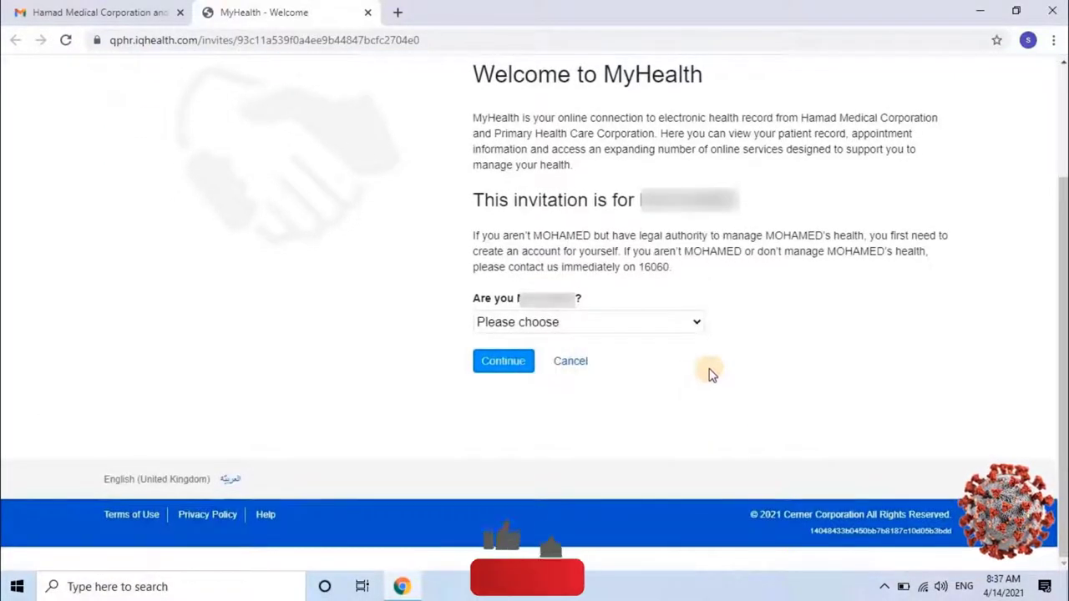
Answer 'I'm …' for who the invitation is for and continue to Verify Your Identity
{"action": "left_click", "coordinate": [680, 321]}
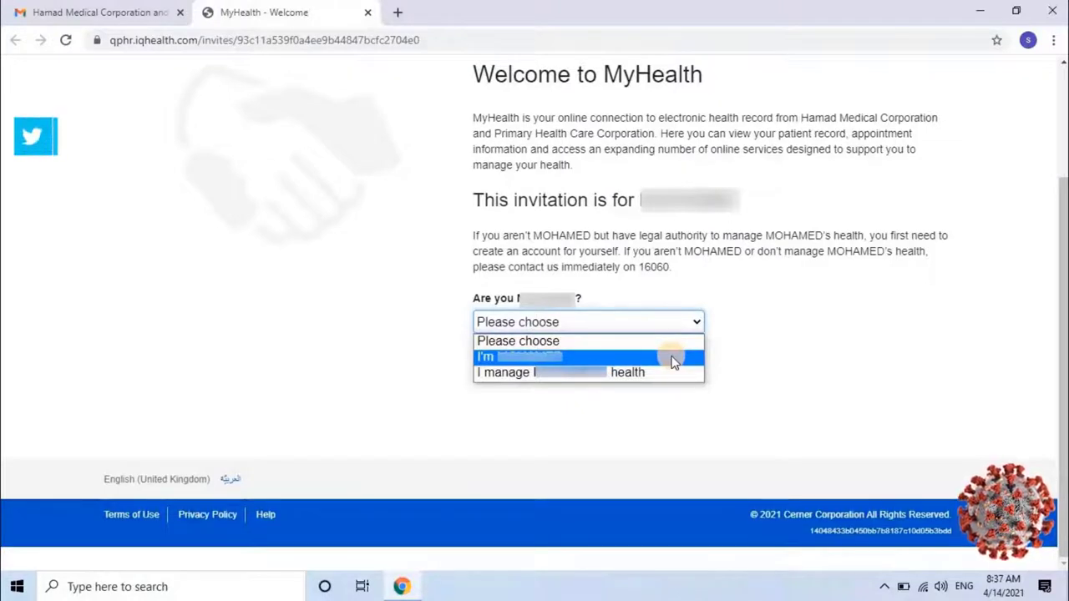
{"action": "left_click", "coordinate": [673, 361]}
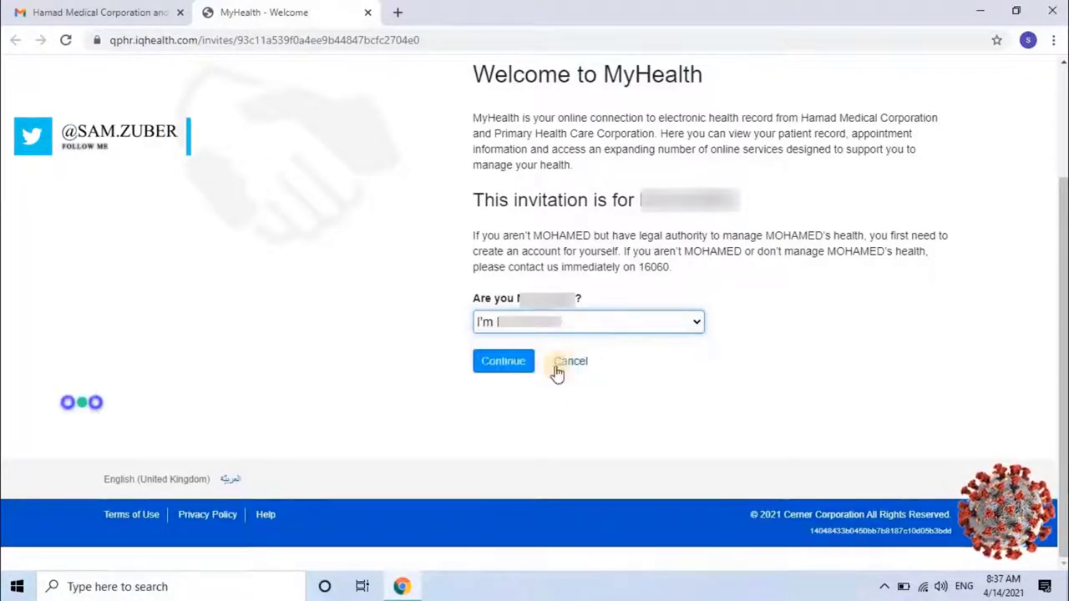
{"action": "left_click", "coordinate": [511, 368]}
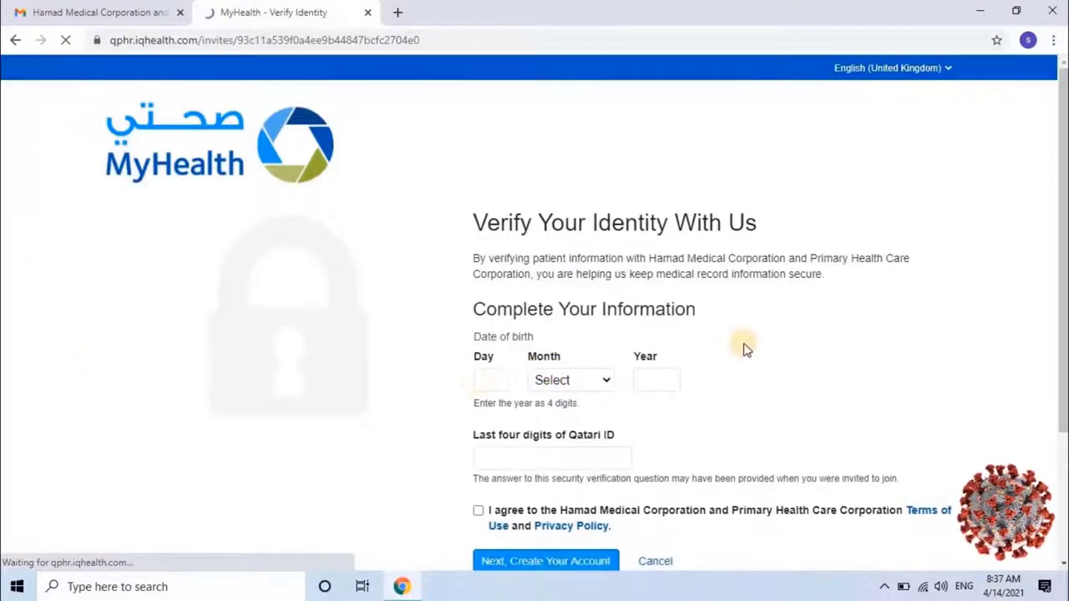
{"action": "scroll", "coordinate": [746, 349], "scroll_direction": "down", "scroll_amount": 1}
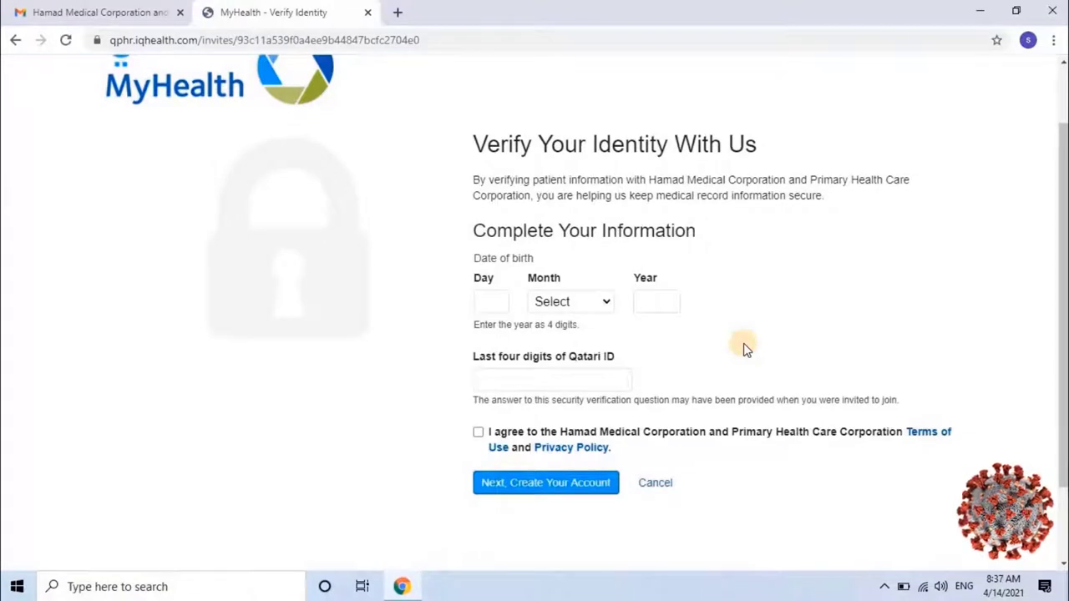
{"action": "left_click", "coordinate": [494, 303]}
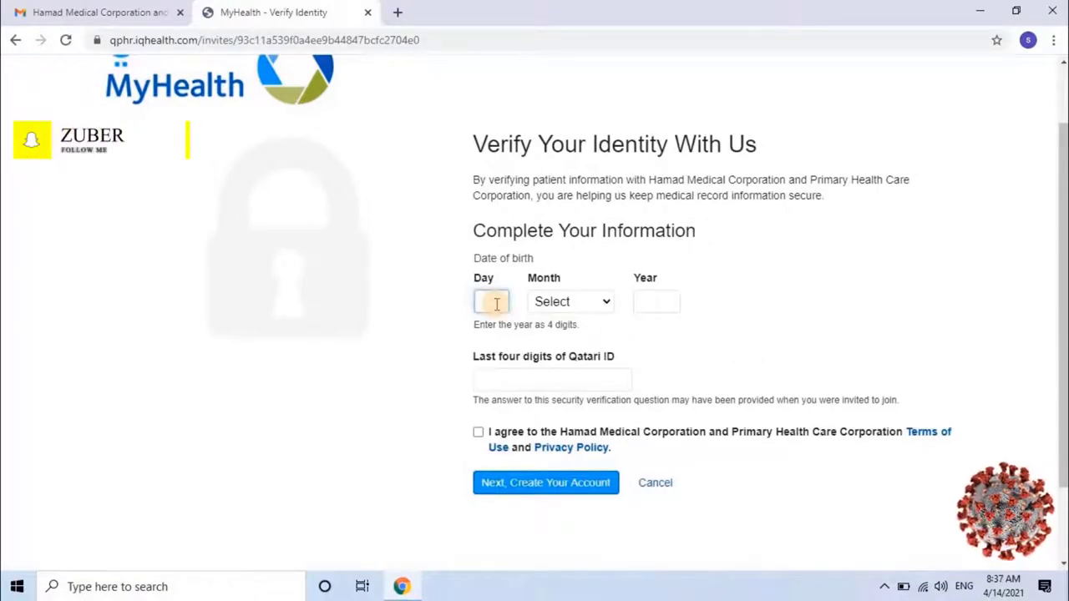
{"action": "type", "text": "12"}
{"action": "left_click", "coordinate": [573, 304]}
{"action": "left_click", "coordinate": [563, 510]}
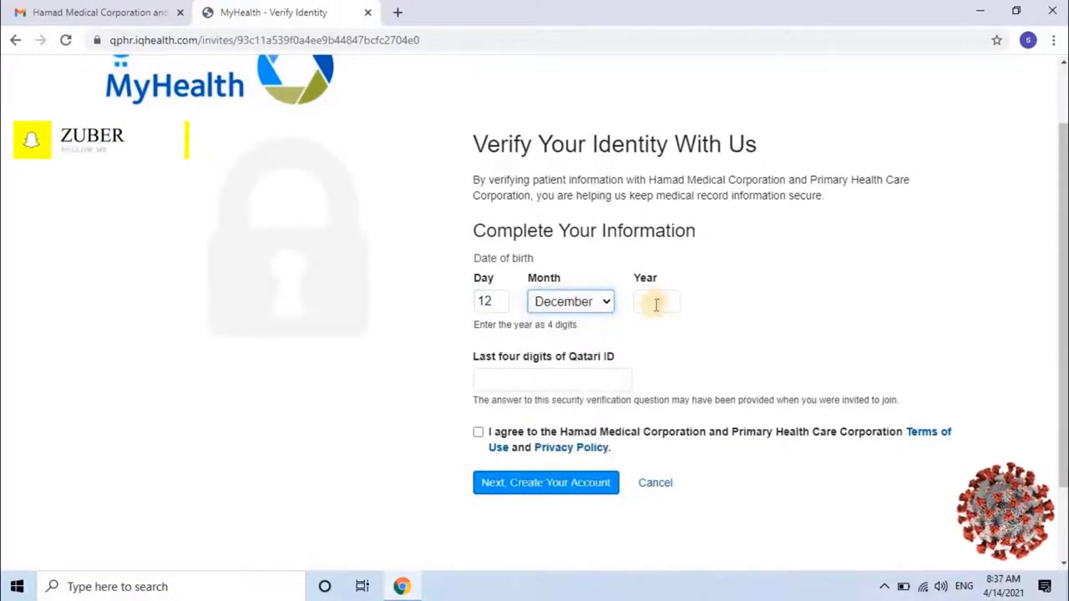
{"action": "left_click", "coordinate": [656, 304]}
{"action": "type", "text": "19"}
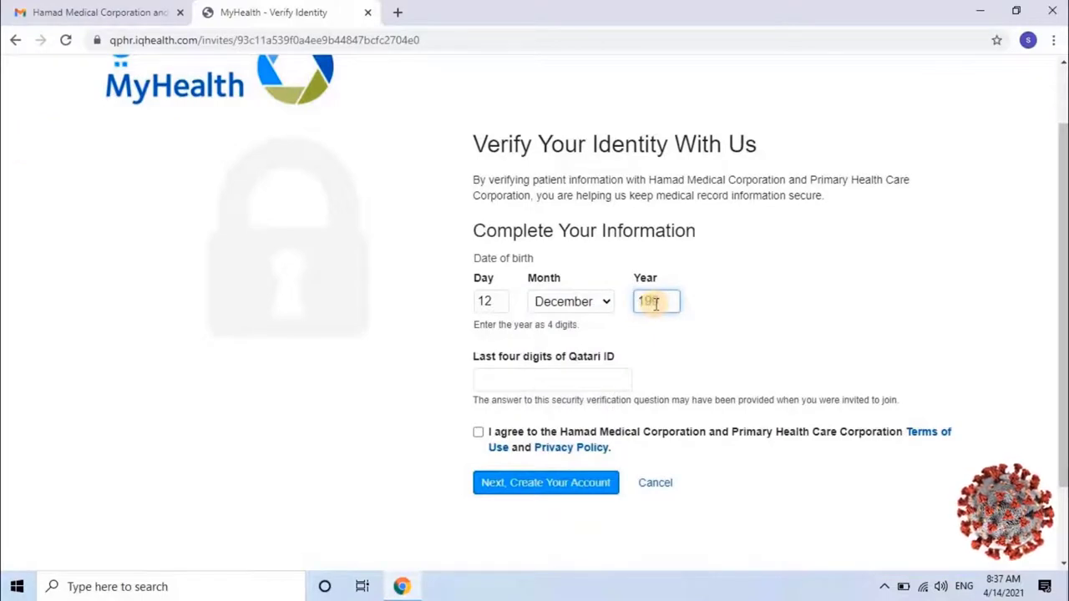
{"action": "type", "text": "93"}
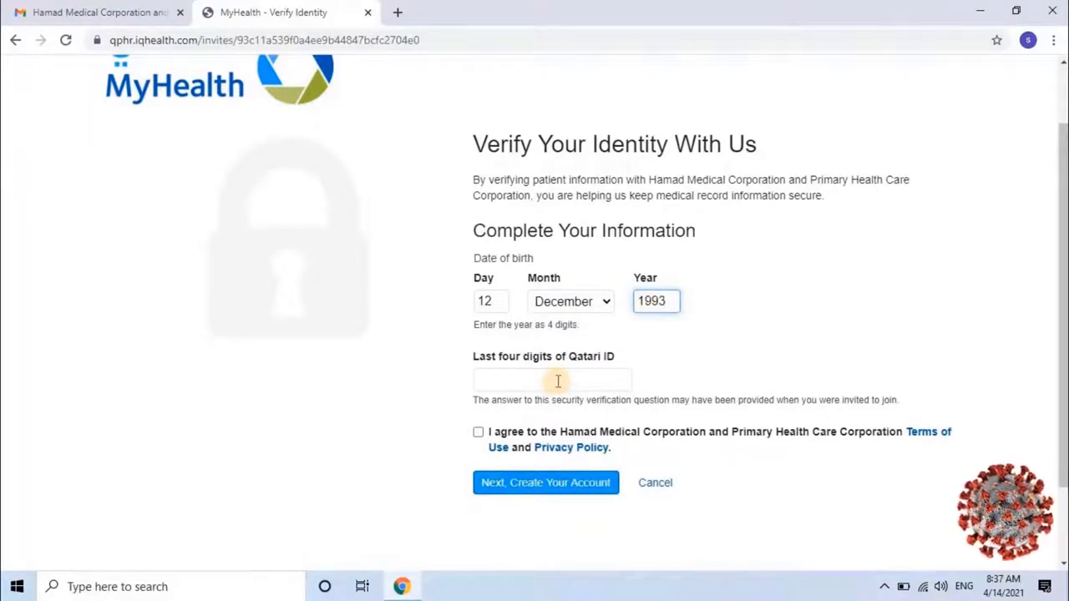
Enter the last four Qatari ID digits, accept the terms, and submit Next, Create Your Account
{"action": "left_click", "coordinate": [558, 382]}
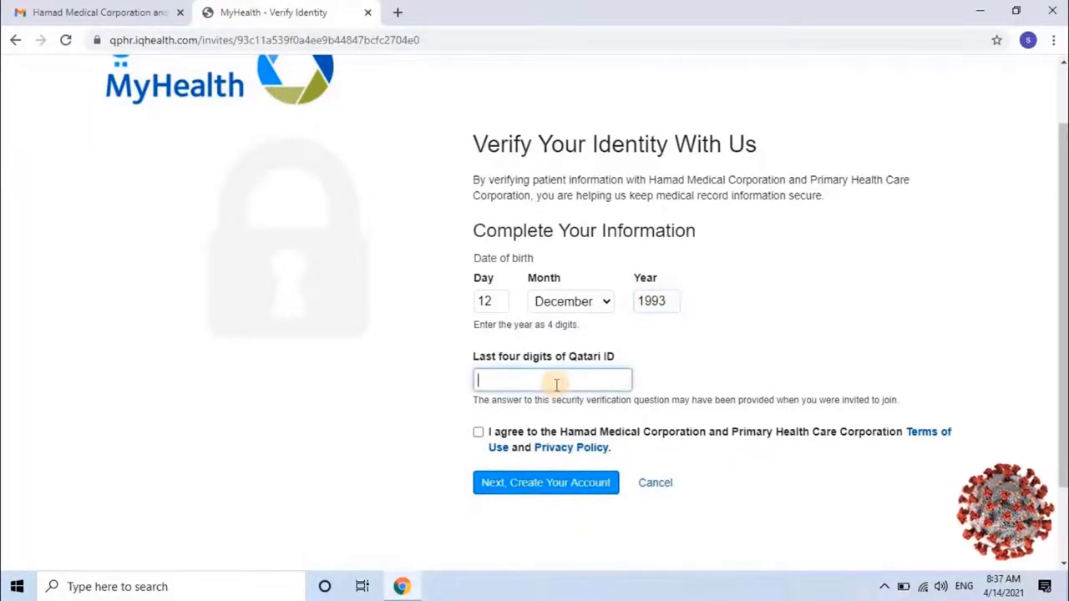
{"action": "type", "text": "1234"}
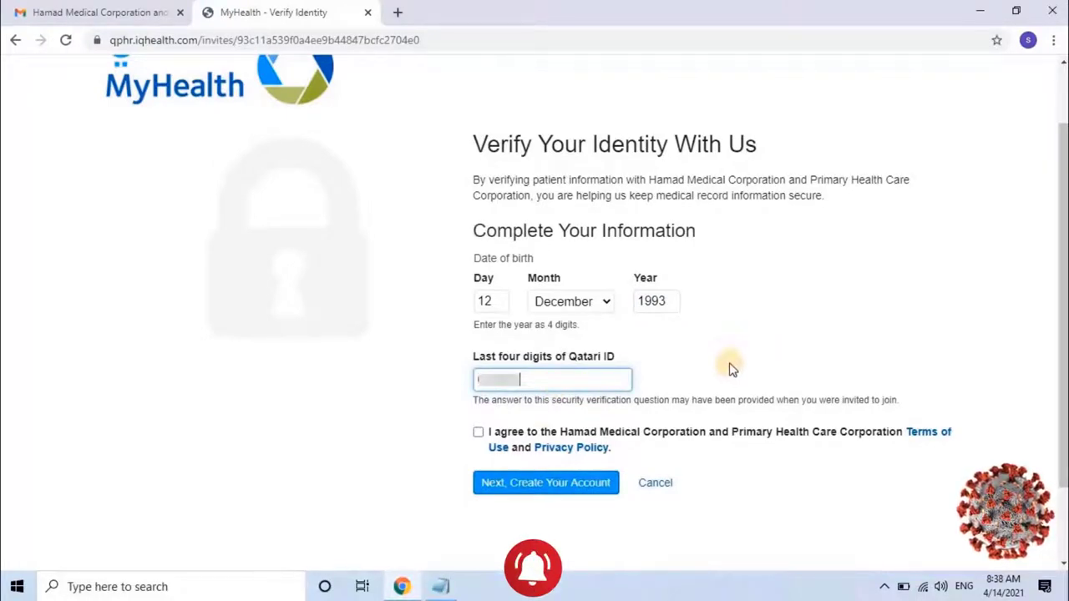
{"action": "left_click", "coordinate": [478, 433]}
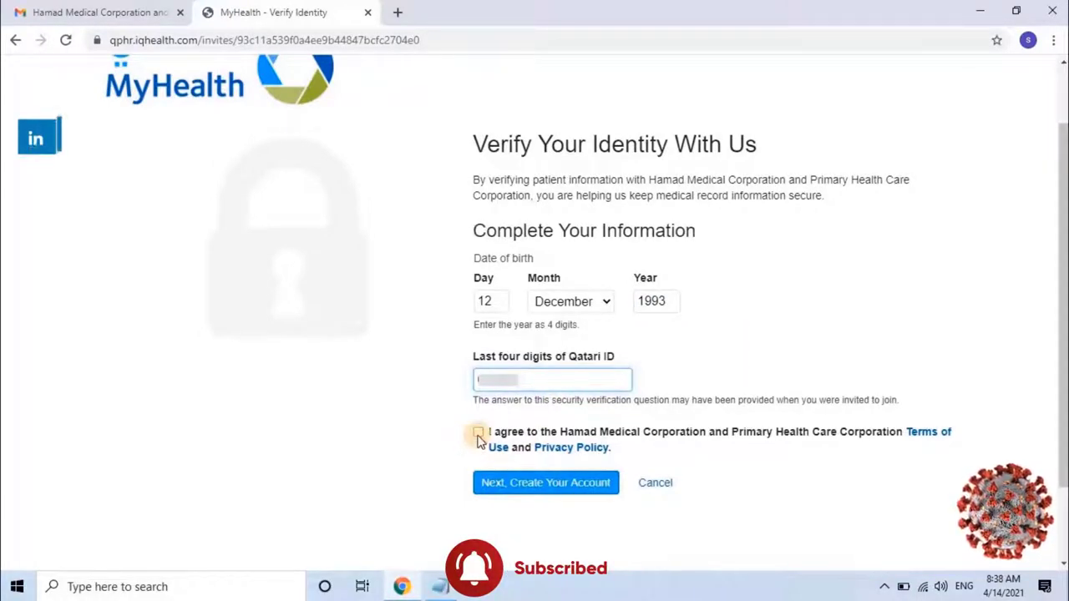
{"action": "left_click", "coordinate": [512, 484]}
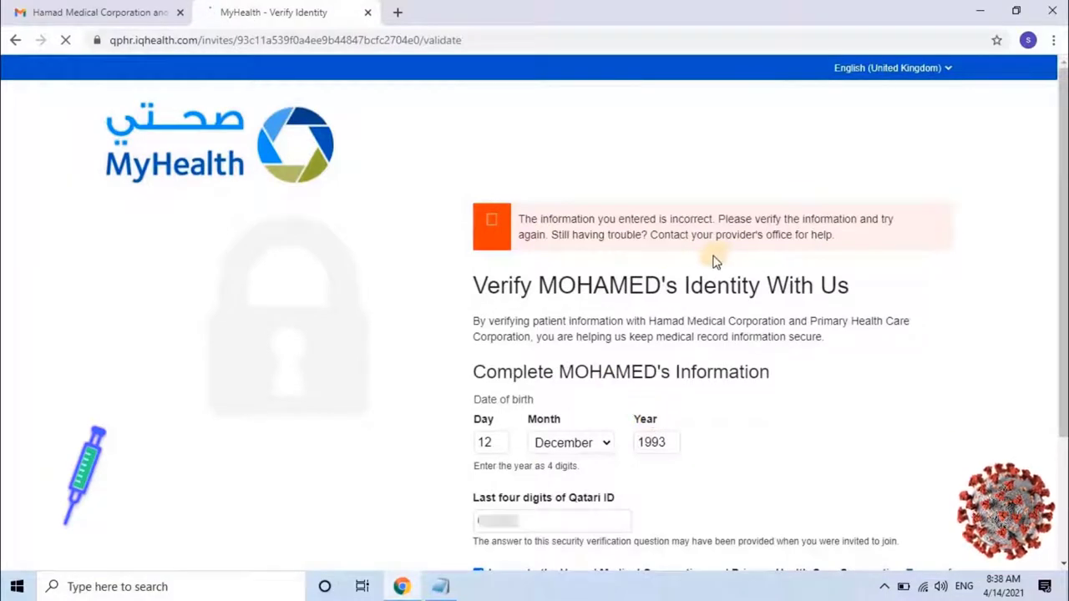
Recheck the Qatari ID digits and resubmit the identity details
{"action": "scroll", "coordinate": [714, 262], "scroll_direction": "down", "scroll_amount": 2}
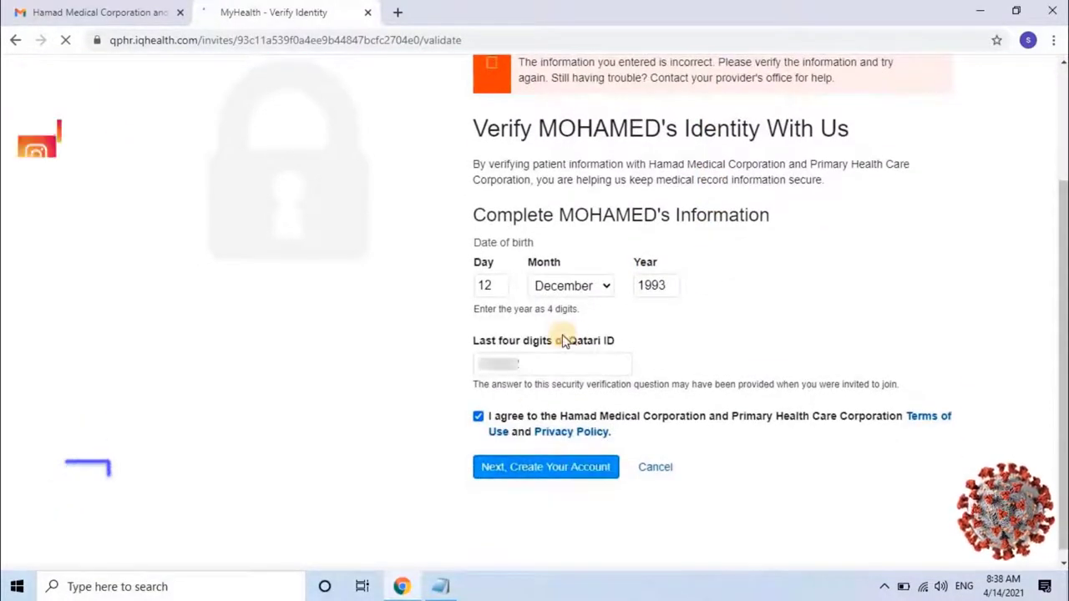
{"action": "left_click", "coordinate": [511, 359]}
{"action": "left_click", "coordinate": [544, 466]}
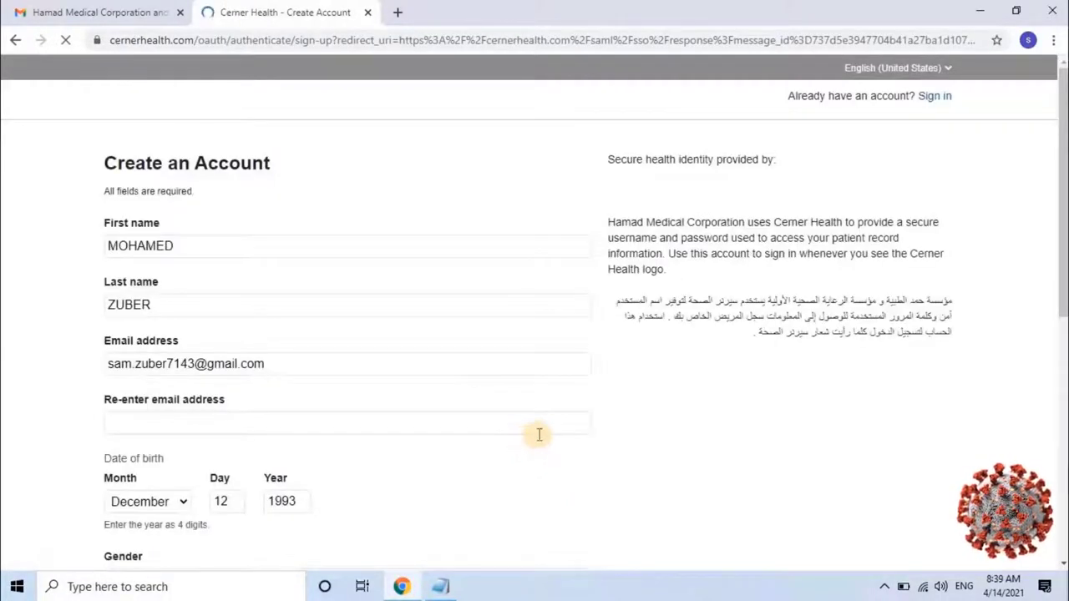
Copy the prefilled e-mail address into the re-enter e-mail address field
{"action": "scroll", "coordinate": [604, 437], "scroll_direction": "down", "scroll_amount": 1}
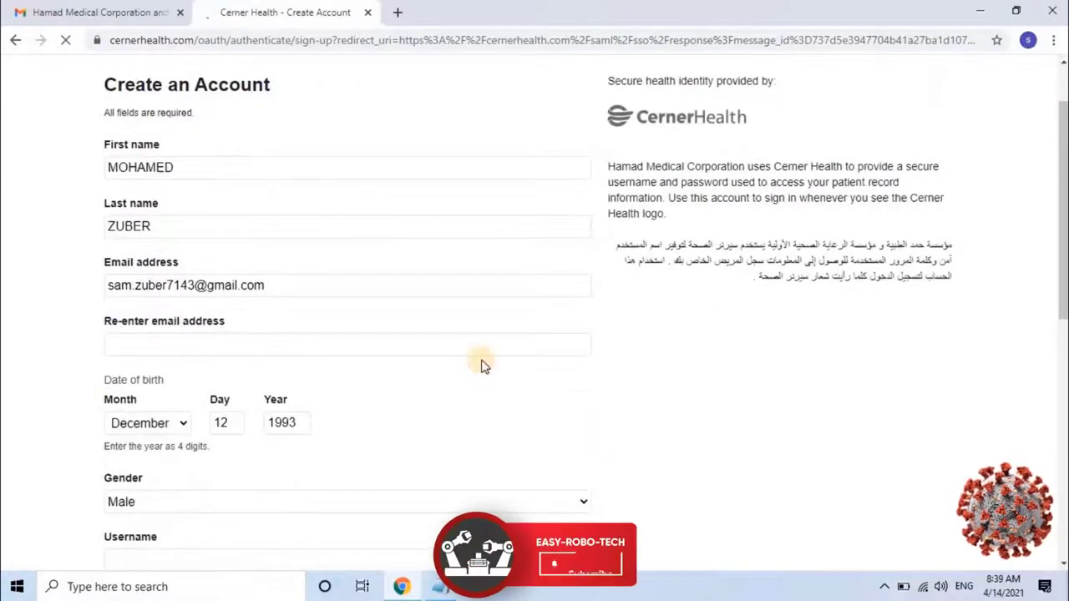
{"action": "left_click_drag", "start_coordinate": [299, 288], "coordinate": [88, 294]}
{"action": "key", "text": "ctrl+c"}
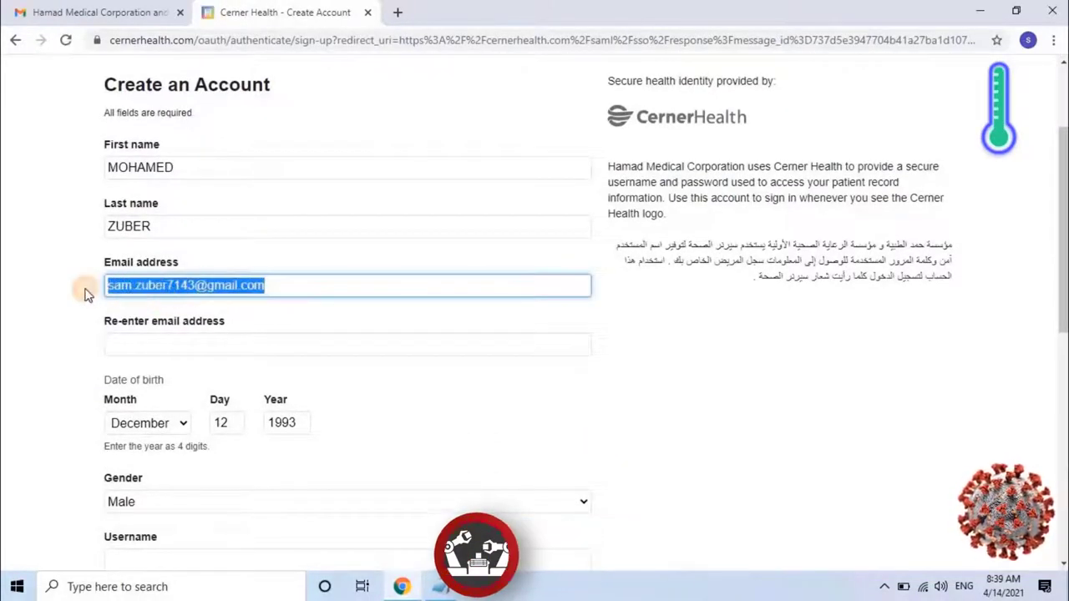
{"action": "left_click", "coordinate": [134, 344]}
{"action": "key", "text": "ctrl+v"}
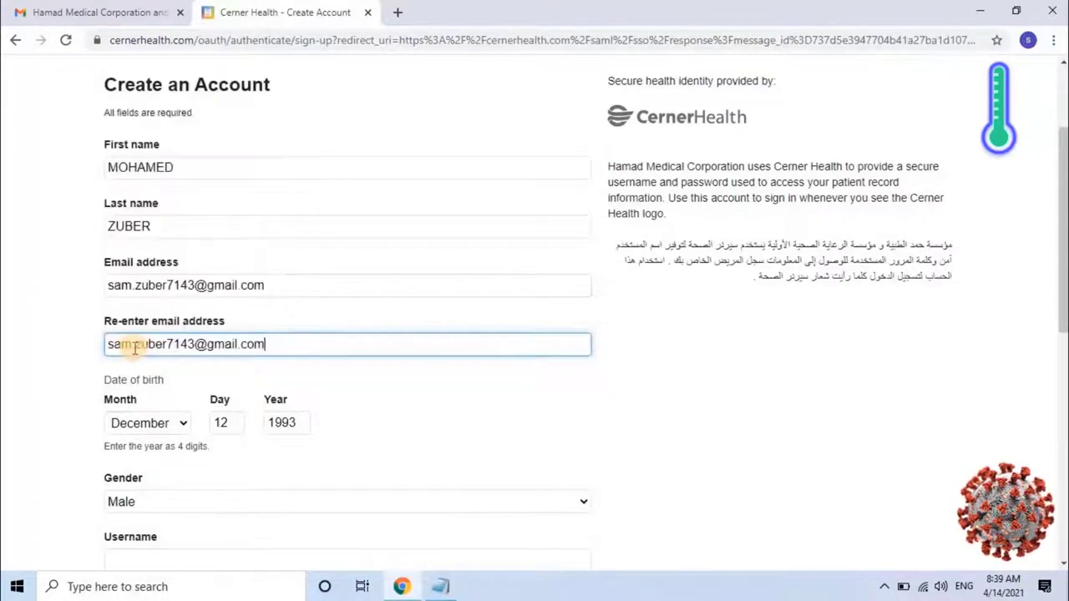
{"action": "scroll", "coordinate": [150, 351], "scroll_direction": "down", "scroll_amount": 2}
Fill in the username, then enter the account password and confirm it
{"action": "left_click", "coordinate": [191, 402]}
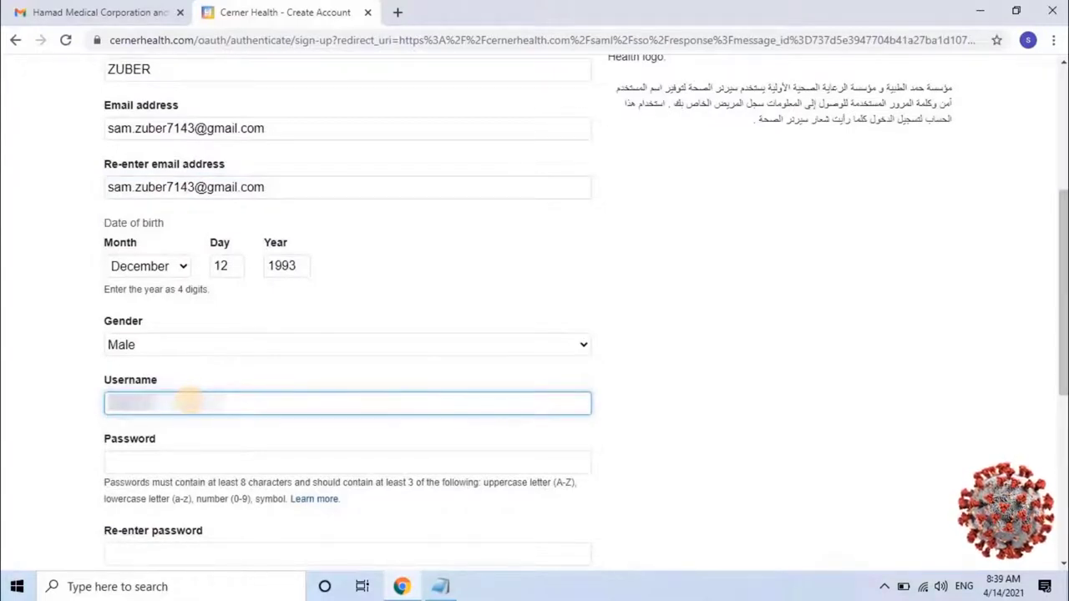
{"action": "left_click", "coordinate": [145, 469]}
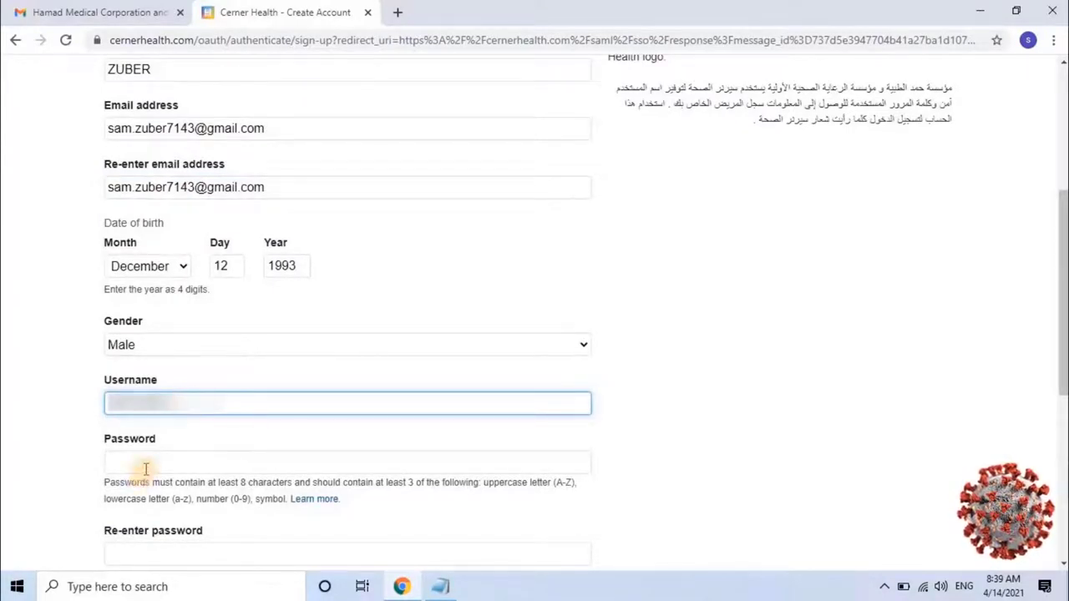
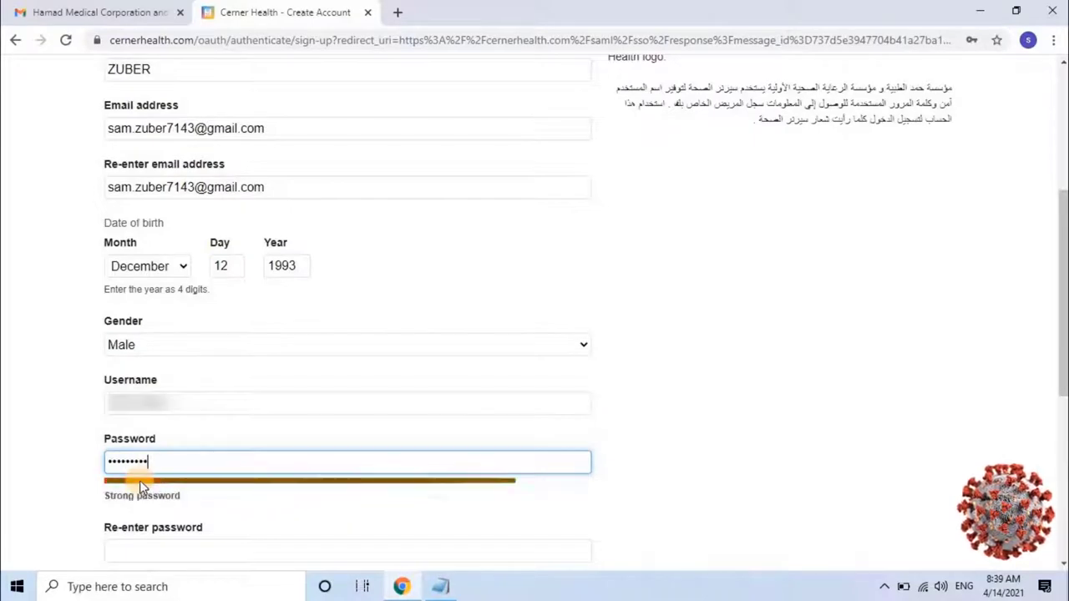
{"action": "scroll", "coordinate": [139, 480], "scroll_direction": "down", "scroll_amount": 1}
{"action": "left_click", "coordinate": [152, 476]}
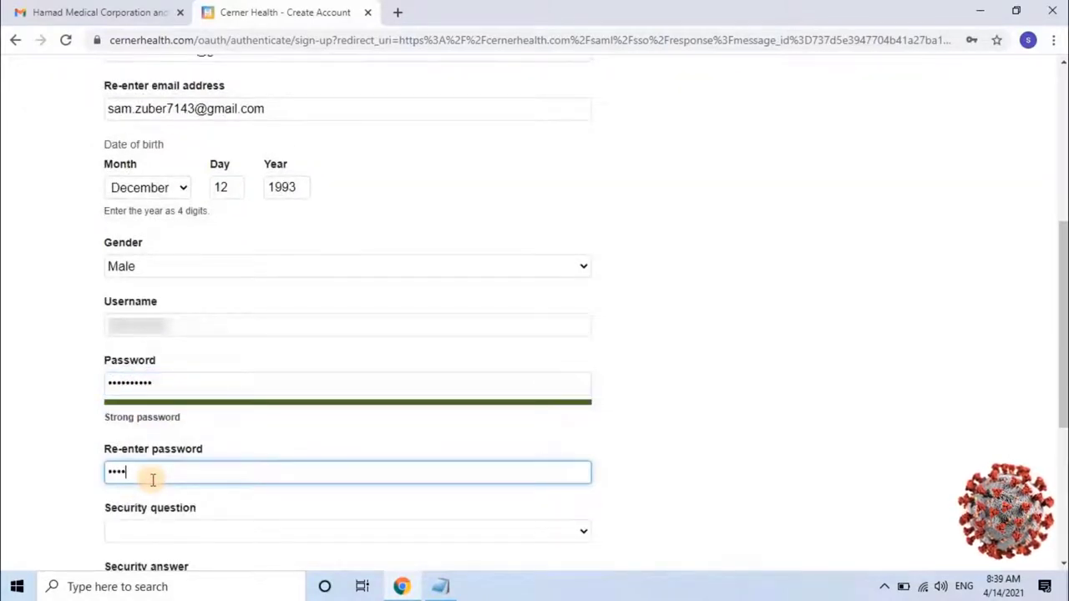
{"action": "scroll", "coordinate": [760, 399], "scroll_direction": "down", "scroll_amount": 3}
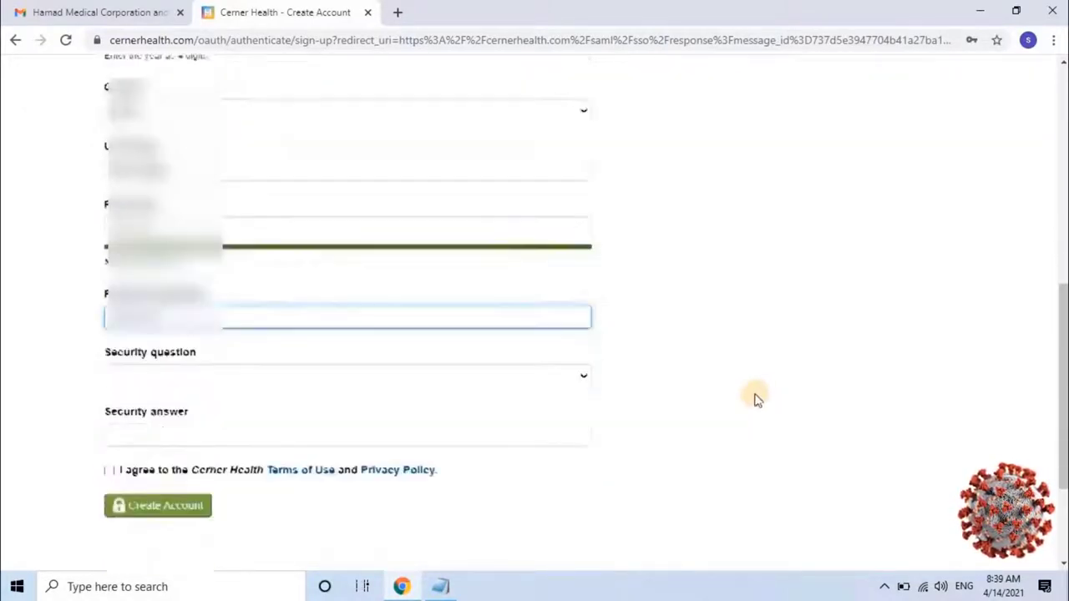
Pick the favorite teacher security question, enter the answer, accept the terms and create the account
{"action": "left_click", "coordinate": [574, 296]}
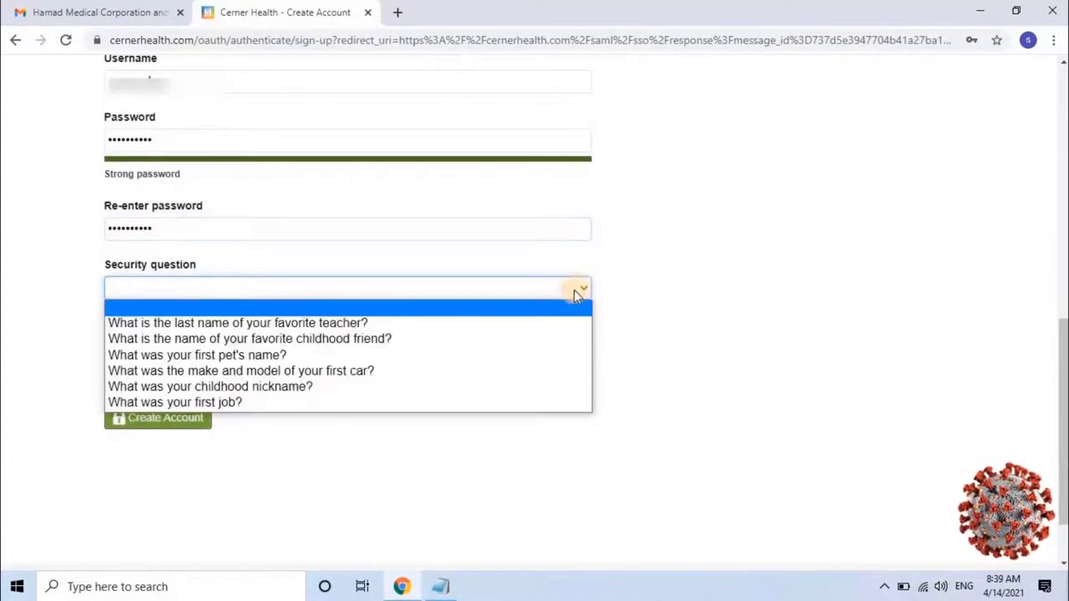
{"action": "left_click", "coordinate": [559, 323]}
{"action": "left_click", "coordinate": [433, 345]}
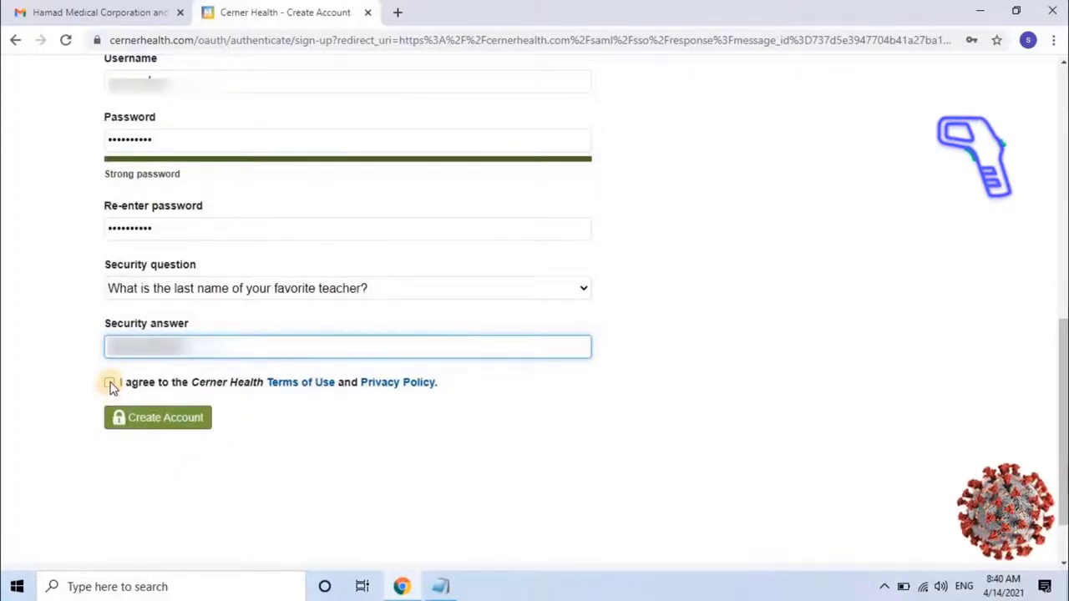
{"action": "left_click", "coordinate": [109, 383]}
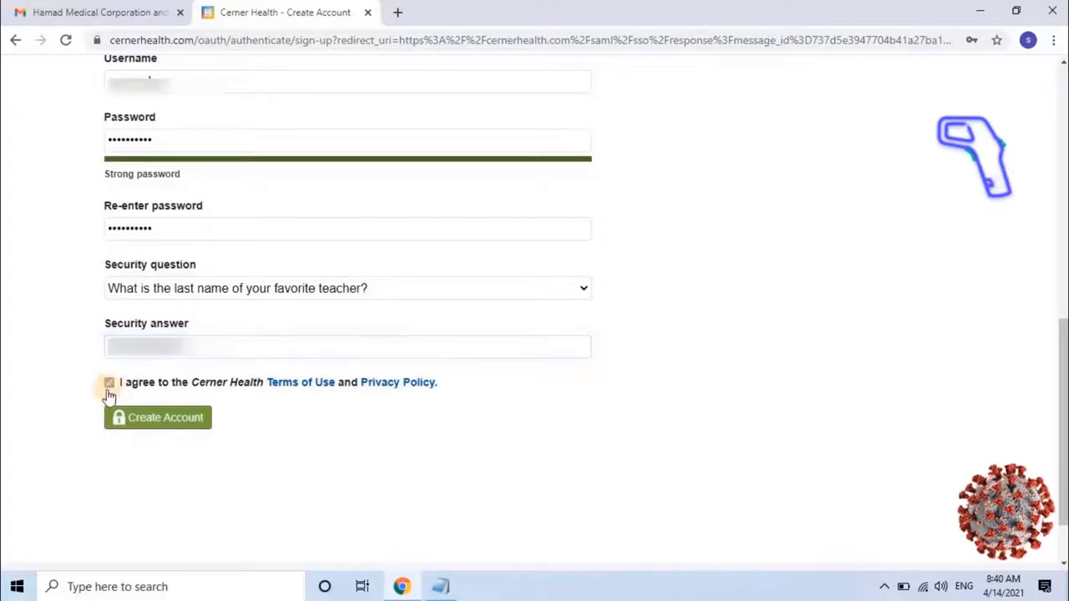
{"action": "left_click", "coordinate": [164, 420]}
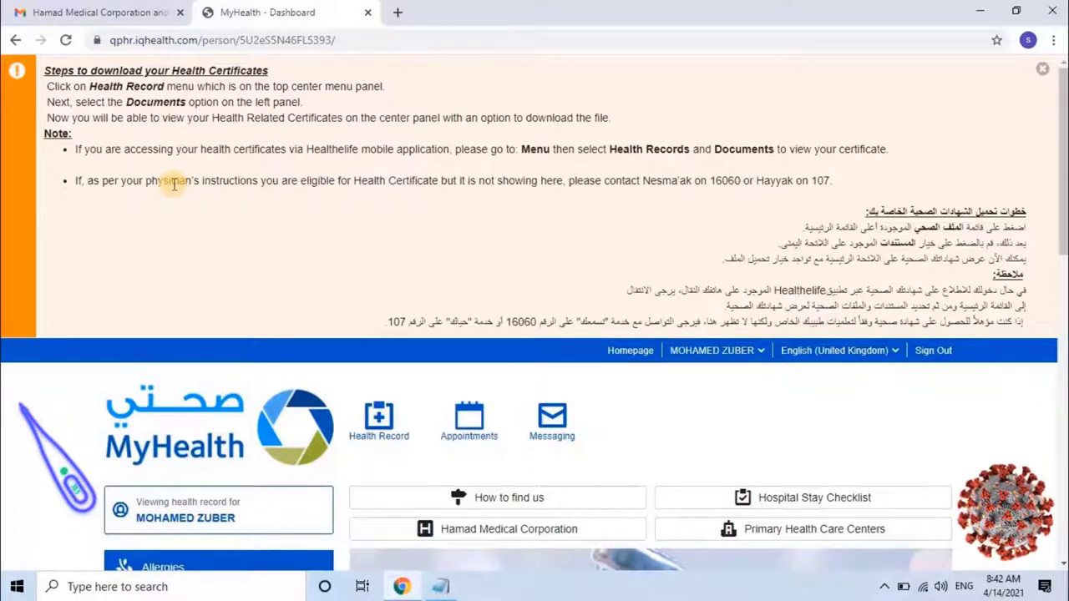
Scroll the dashboard to Patient Viewable Results showing the Negative COVID-19 PCR from 11 Apr 2021
{"action": "scroll", "coordinate": [184, 251], "scroll_direction": "down", "scroll_amount": 4}
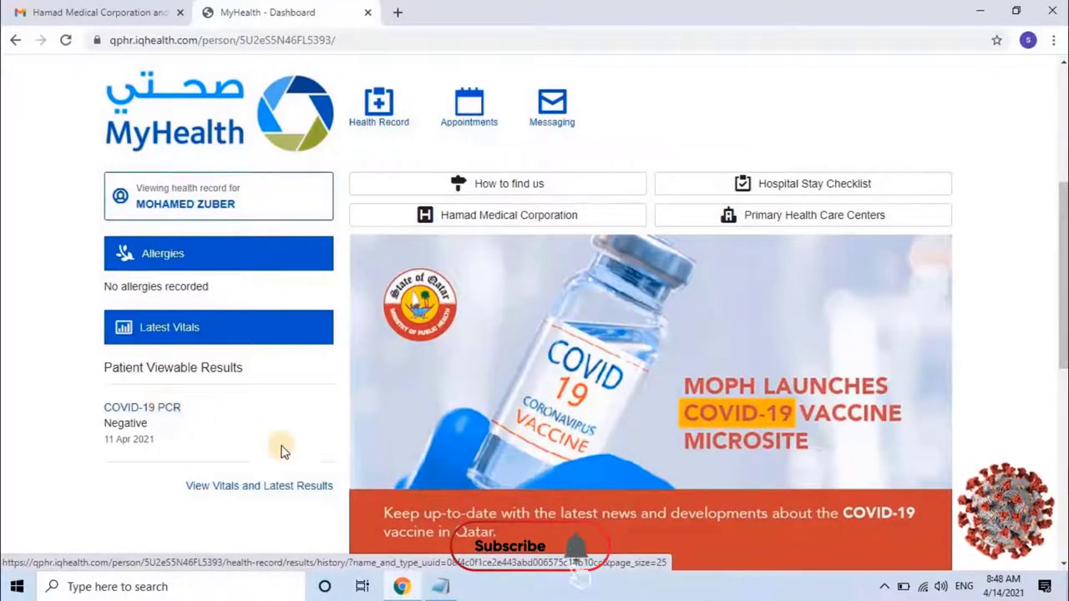
Open View Vitals and Latest Results and scroll down to the date range filter
{"action": "left_click", "coordinate": [267, 495]}
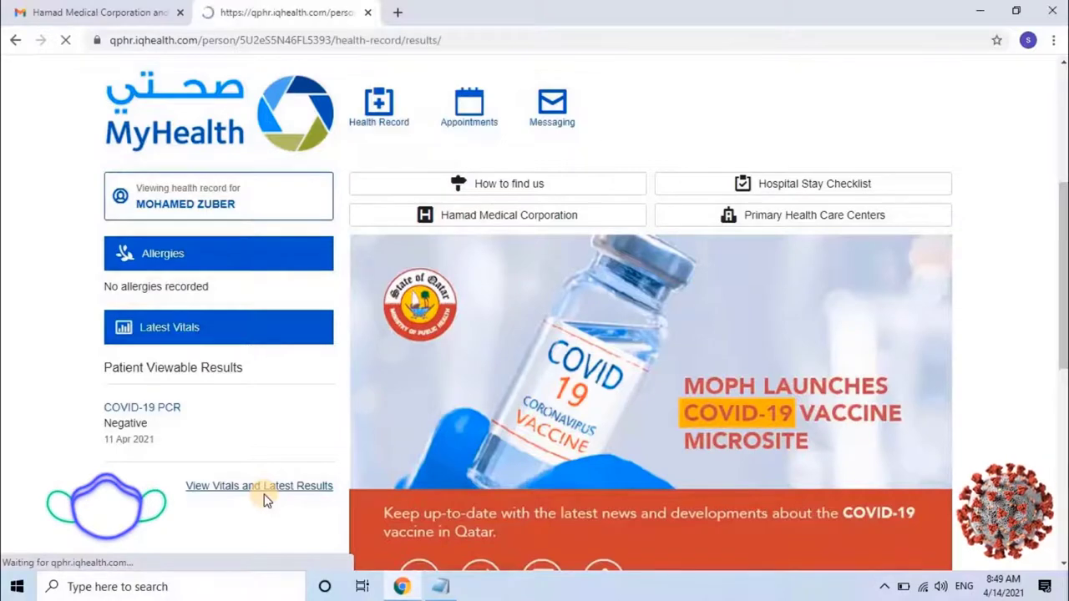
{"action": "scroll", "coordinate": [650, 435], "scroll_direction": "down", "scroll_amount": 3}
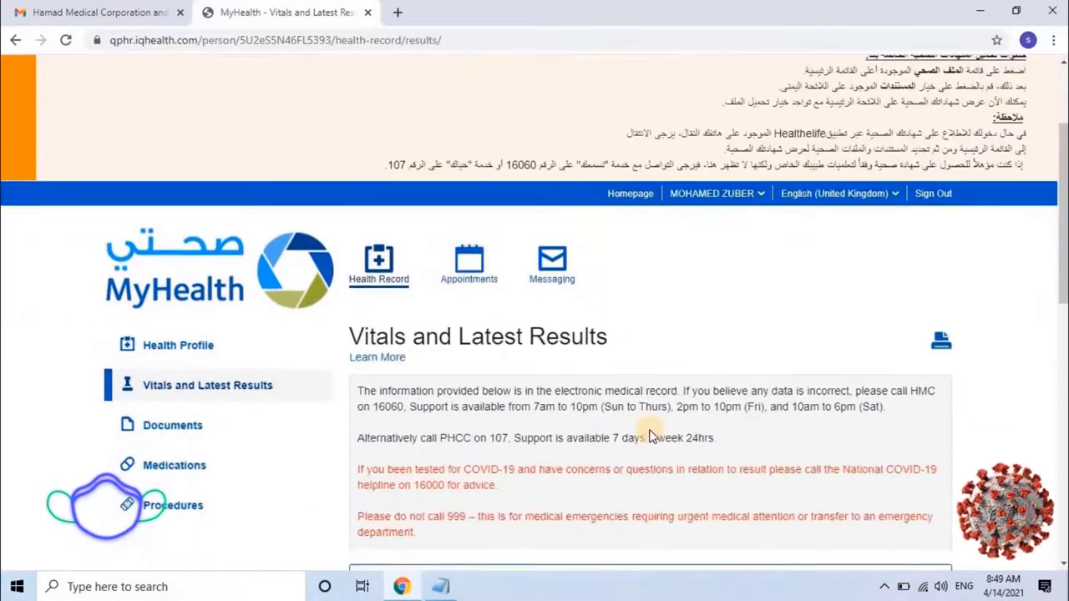
{"action": "scroll", "coordinate": [650, 435], "scroll_direction": "down", "scroll_amount": 3}
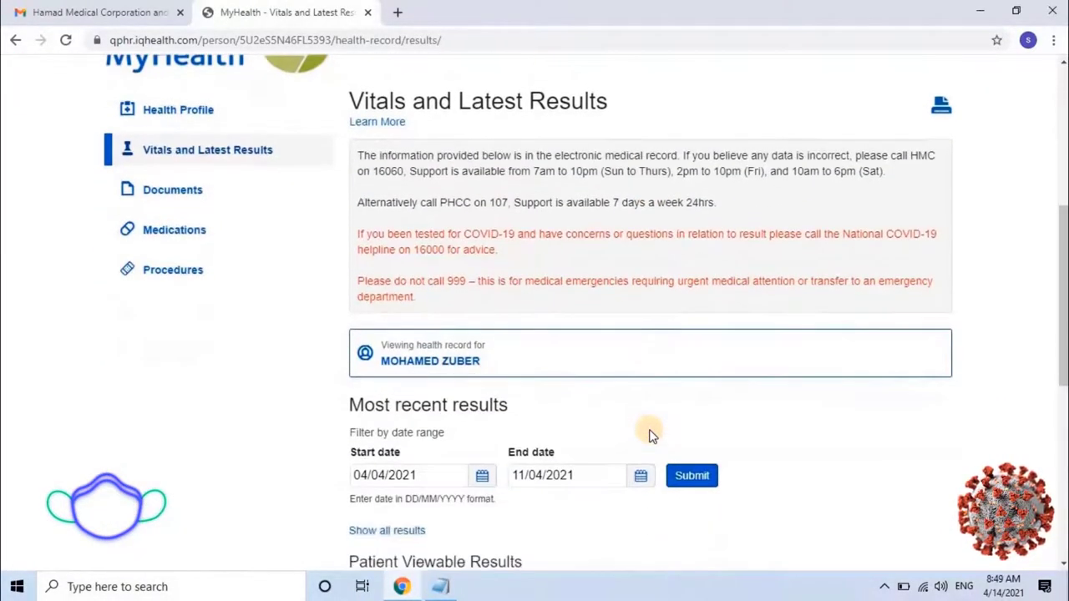
{"action": "scroll", "coordinate": [650, 435], "scroll_direction": "down", "scroll_amount": 1}
{"action": "scroll", "coordinate": [650, 435], "scroll_direction": "down", "scroll_amount": 1}
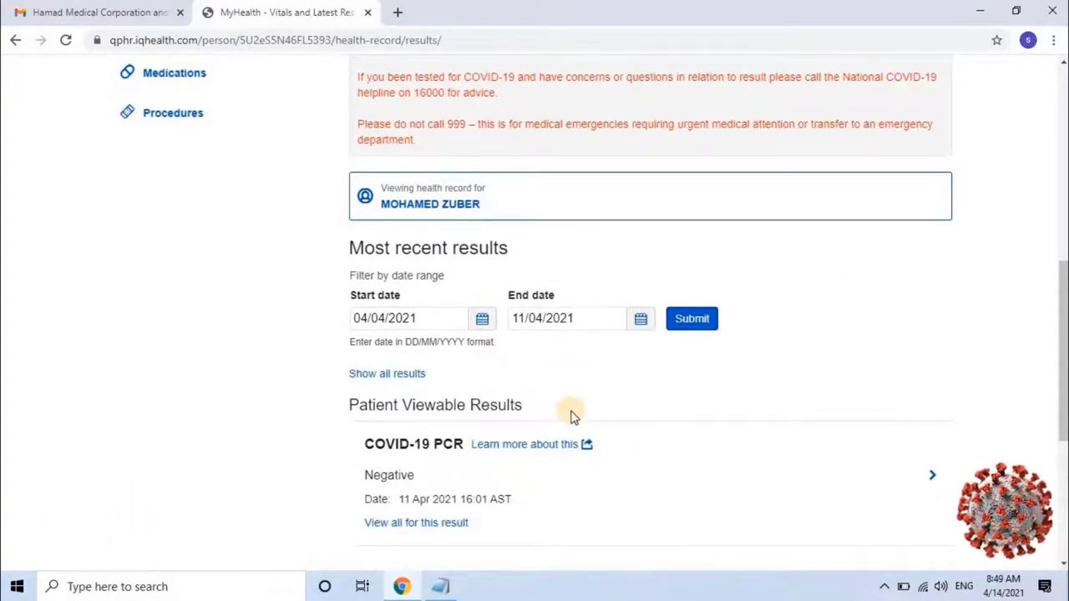
Filter results from 27/02/2021 to 11/04/2021 and open the COVID-19 PCR result history
{"action": "left_click", "coordinate": [482, 319]}
{"action": "left_click", "coordinate": [459, 343]}
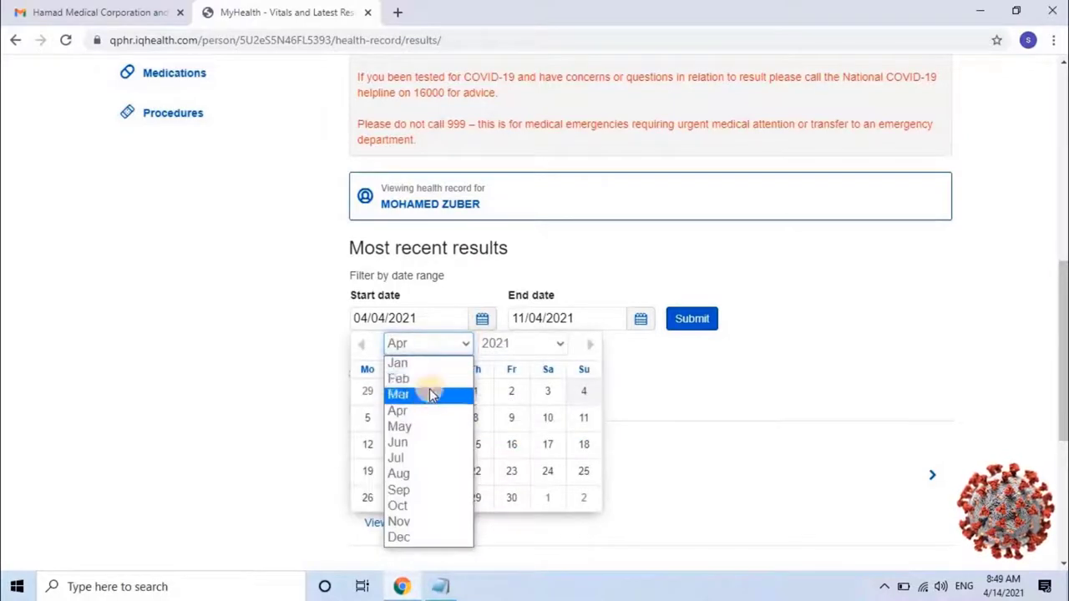
{"action": "left_click", "coordinate": [431, 385]}
{"action": "left_click", "coordinate": [548, 470]}
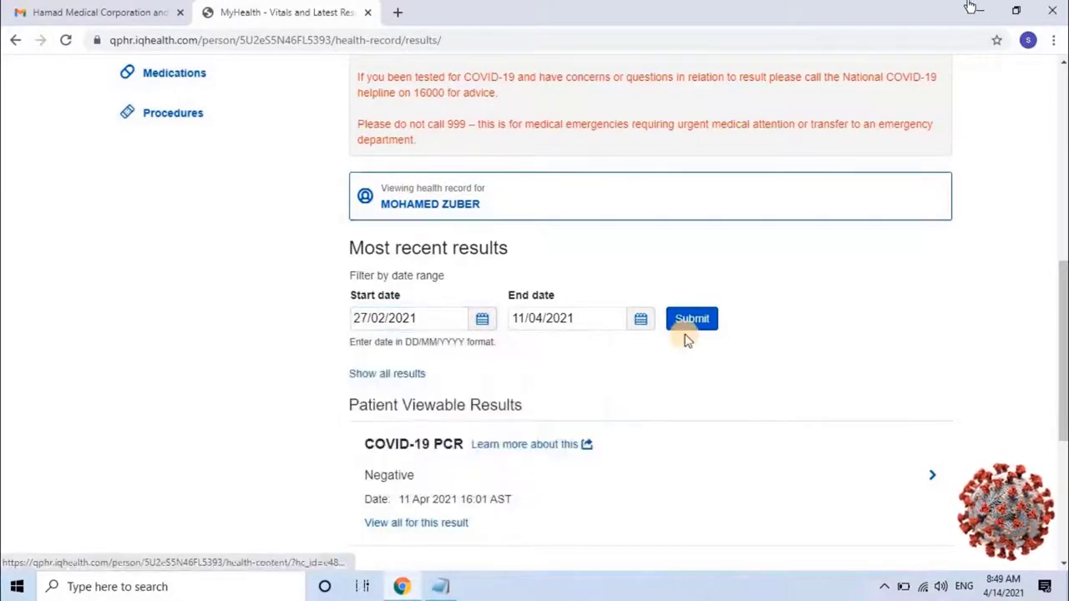
{"action": "left_click", "coordinate": [688, 332]}
{"action": "left_click", "coordinate": [683, 332]}
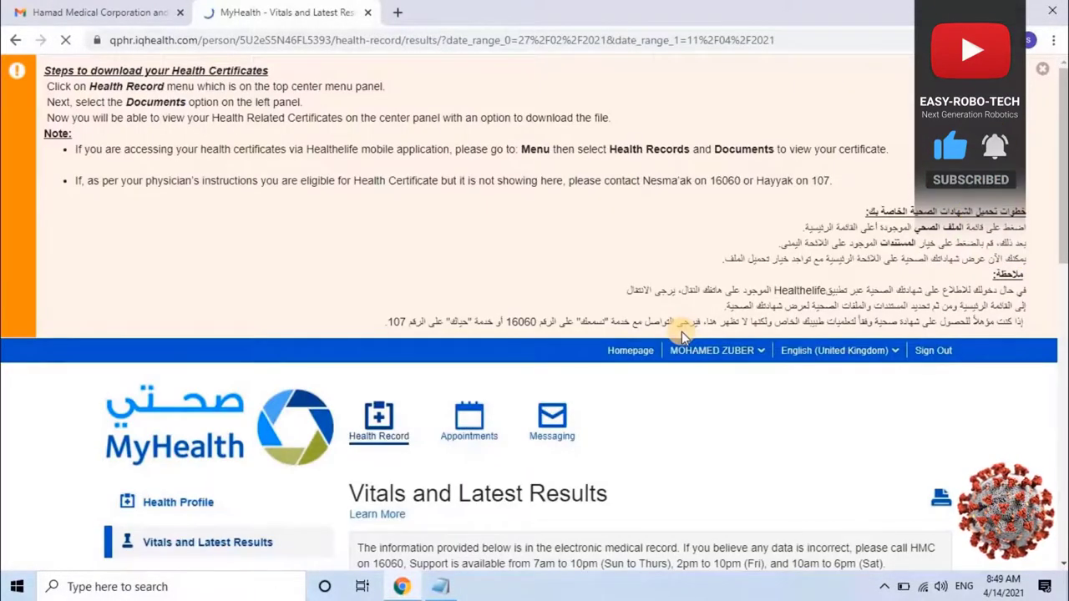
{"action": "scroll", "coordinate": [681, 334], "scroll_direction": "down", "scroll_amount": 6}
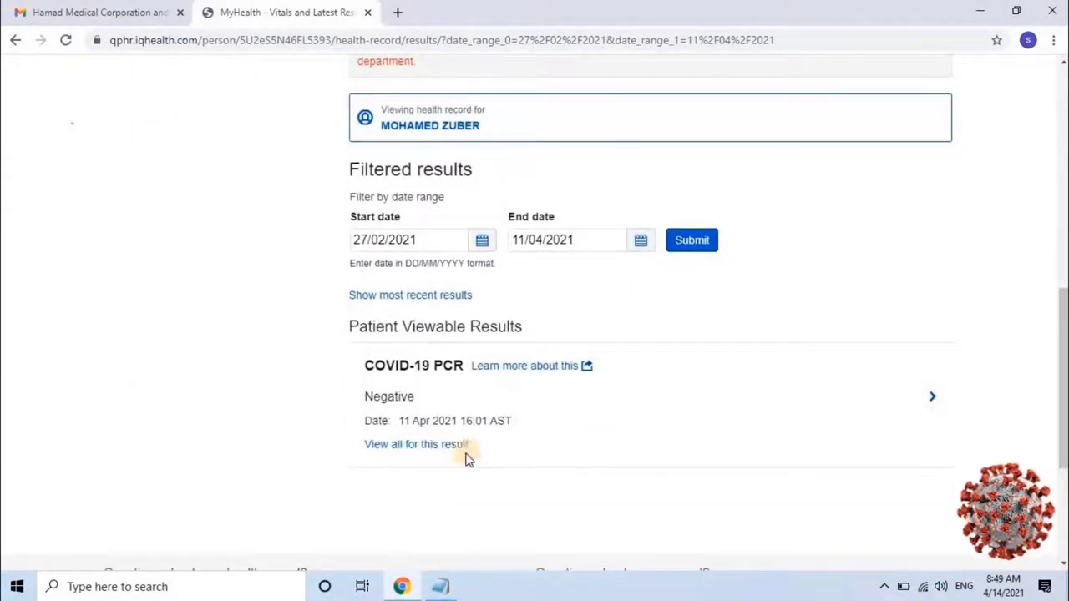
{"action": "left_click", "coordinate": [428, 448]}
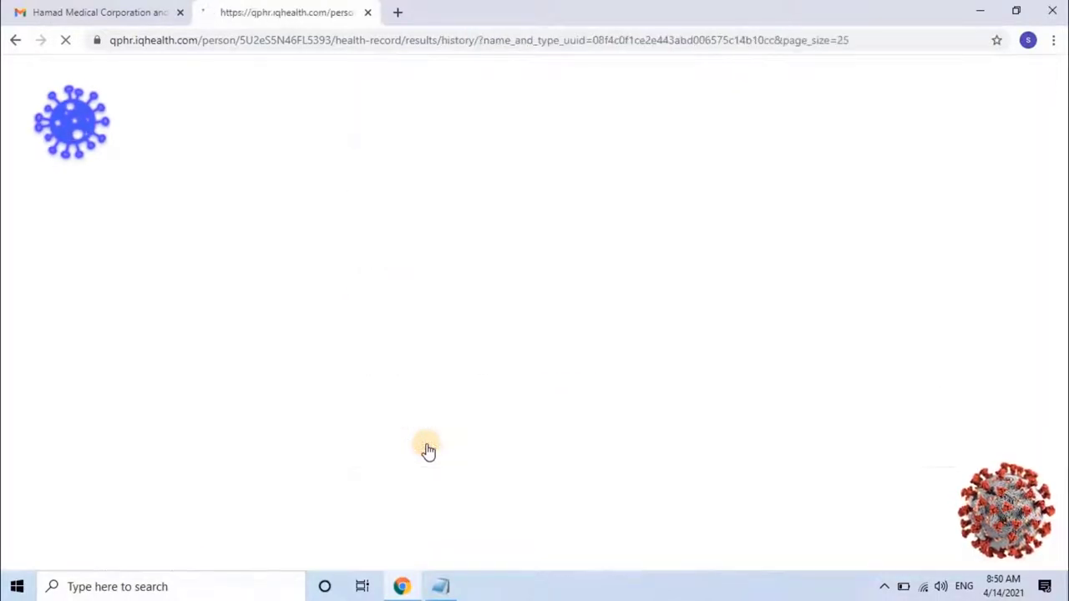
Scroll through the COVID-19 PCR history to review the Negative results of 11 Apr, 07 Apr and 27 Feb 2021
{"action": "scroll", "coordinate": [428, 451], "scroll_direction": "down", "scroll_amount": 3}
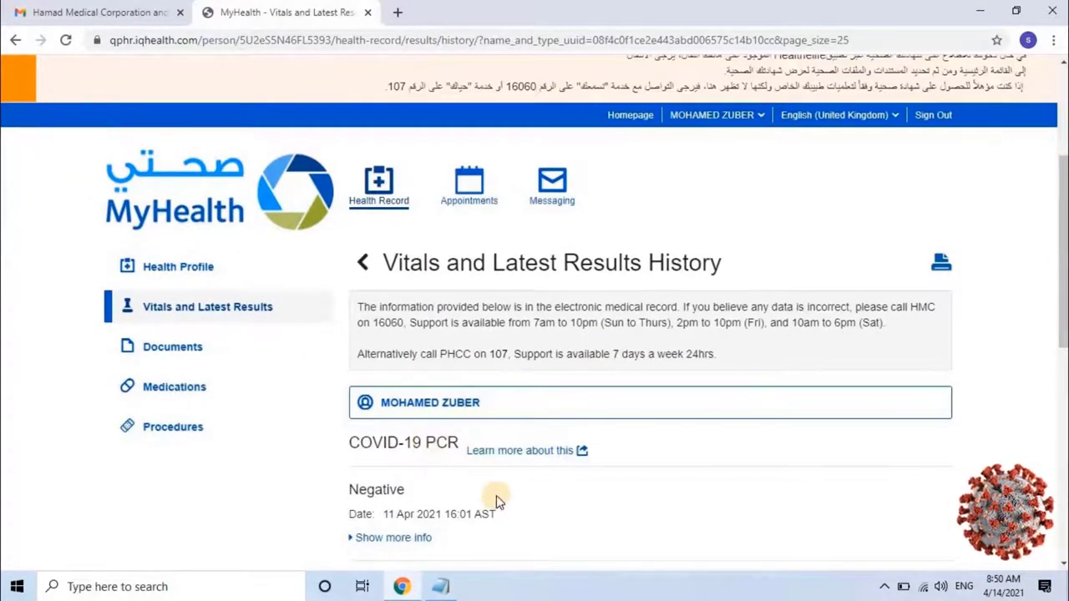
{"action": "scroll", "coordinate": [497, 495], "scroll_direction": "down", "scroll_amount": 2}
{"action": "scroll", "coordinate": [497, 501], "scroll_direction": "down", "scroll_amount": 1}
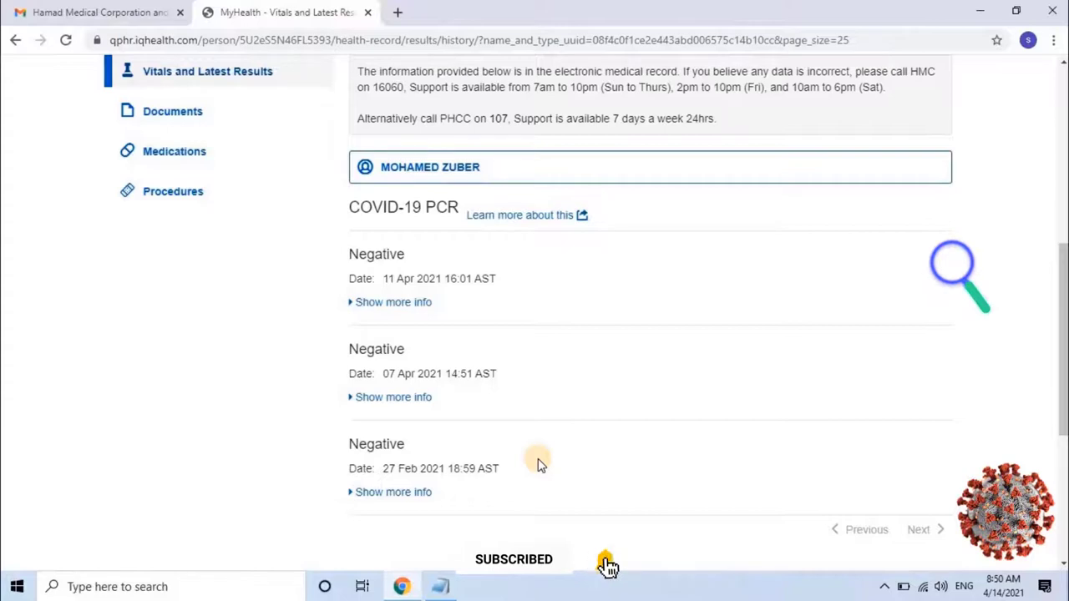
{"action": "scroll", "coordinate": [538, 460], "scroll_direction": "up", "scroll_amount": 2}
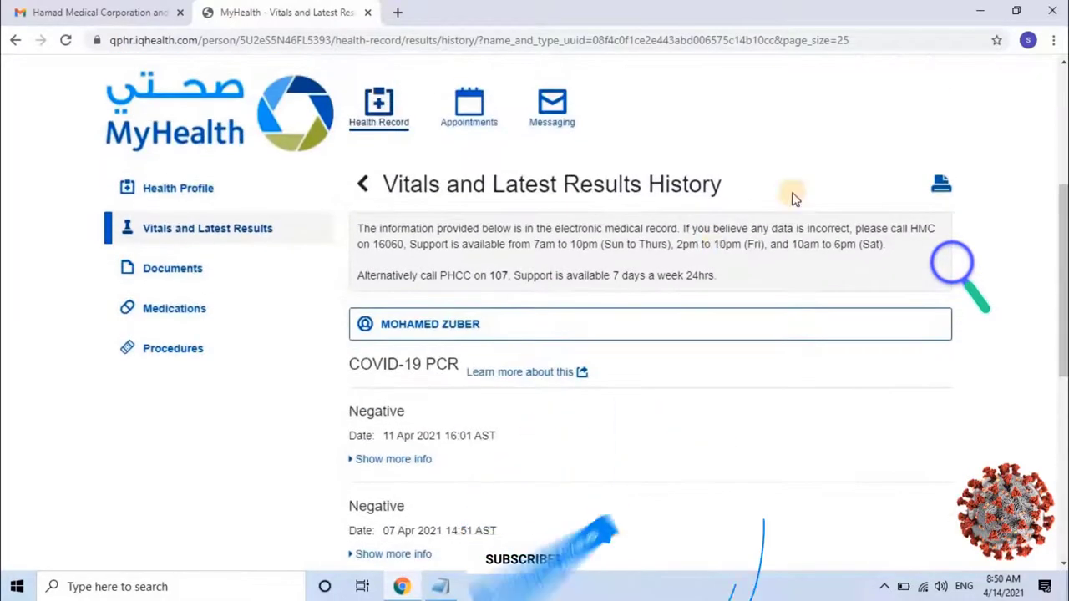
{"action": "left_click", "coordinate": [939, 190]}
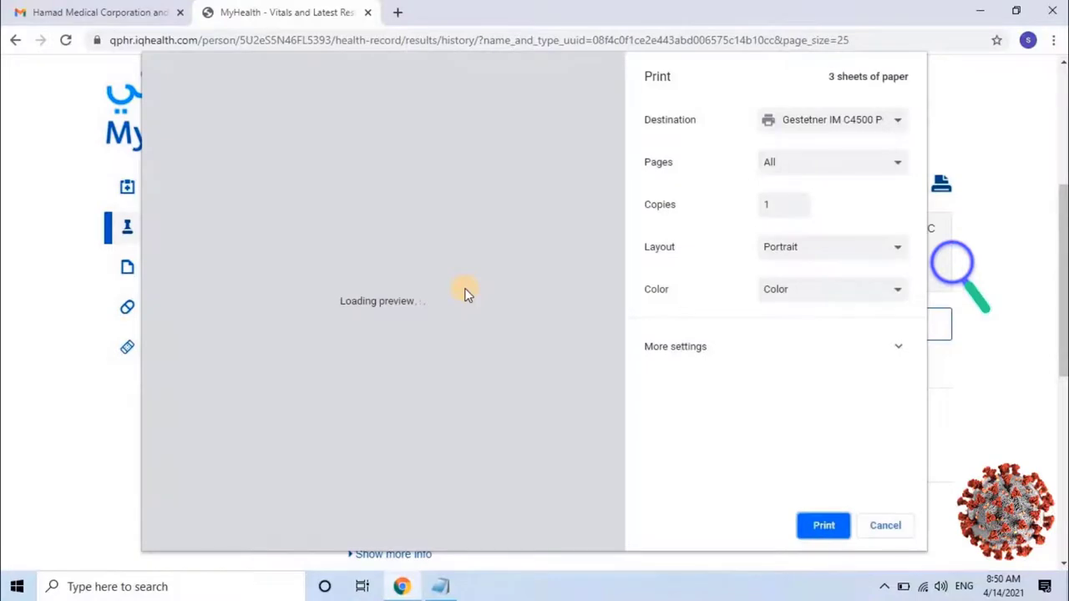
{"action": "scroll", "coordinate": [466, 294], "scroll_direction": "down", "scroll_amount": 5}
{"action": "scroll", "coordinate": [466, 294], "scroll_direction": "down", "scroll_amount": 4}
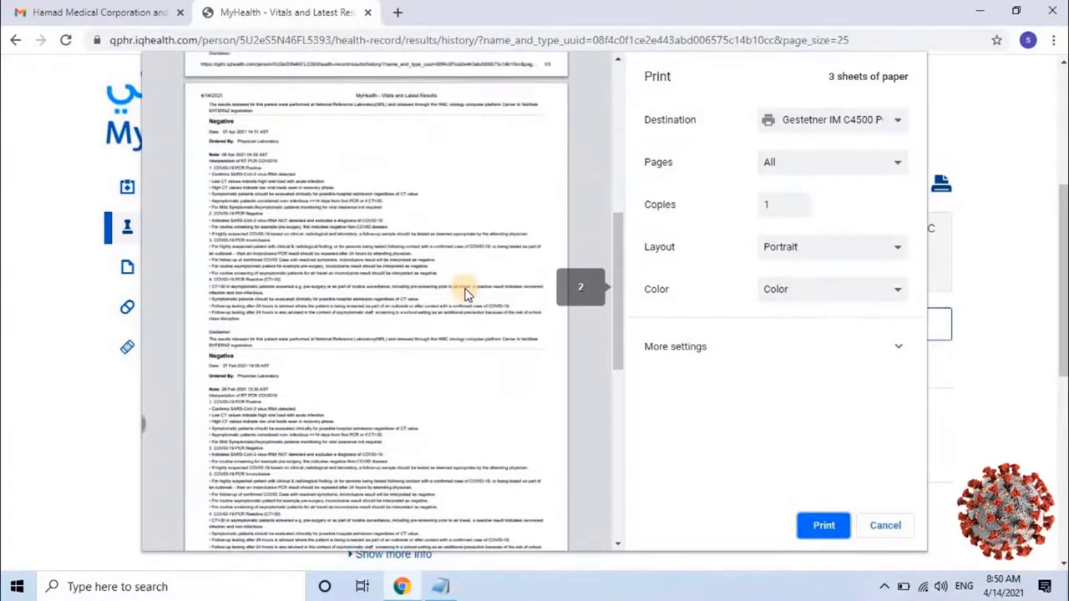
{"action": "scroll", "coordinate": [389, 230], "scroll_direction": "up", "scroll_amount": 4}
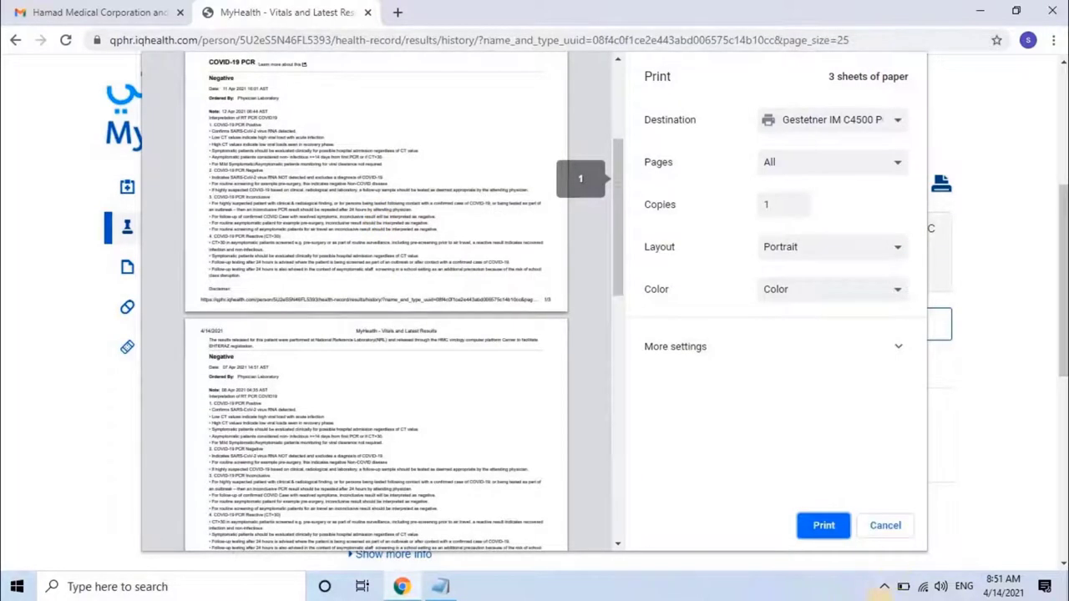
{"action": "left_click", "coordinate": [888, 526]}
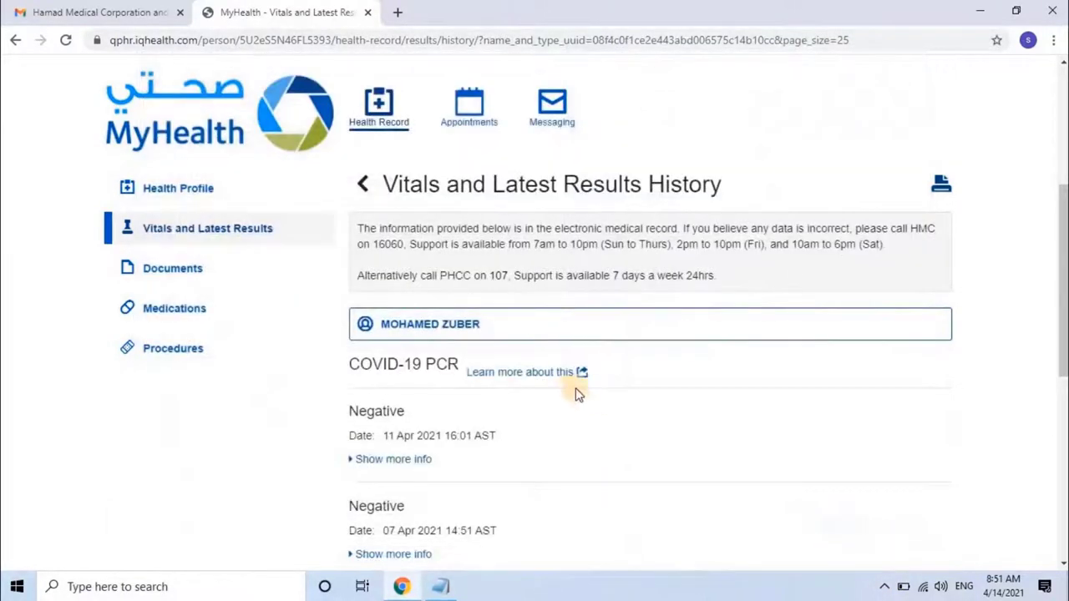
{"action": "scroll", "coordinate": [599, 388], "scroll_direction": "down", "scroll_amount": 1}
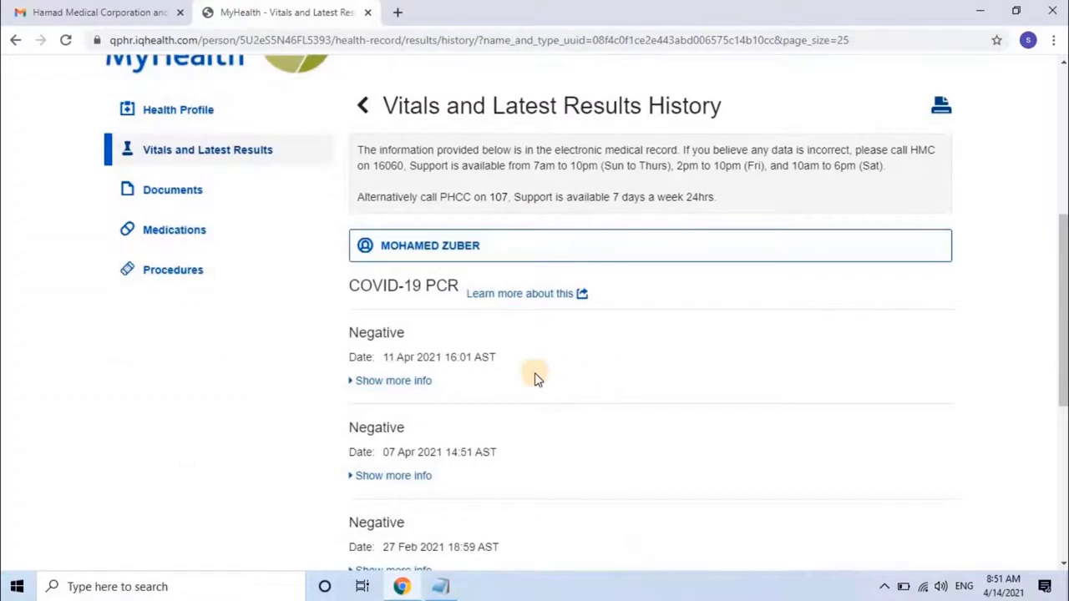